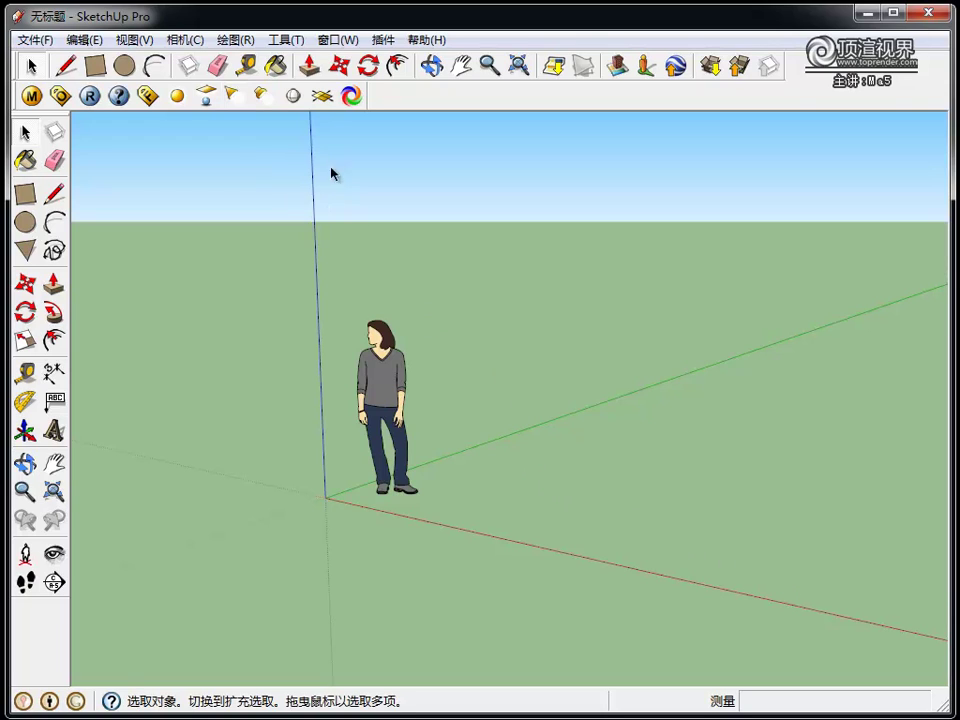
Draw a flat quad rectangle on the ground at the lower right.
{"action": "left_click", "coordinate": [321, 98]}
{"action": "left_click", "coordinate": [817, 581]}
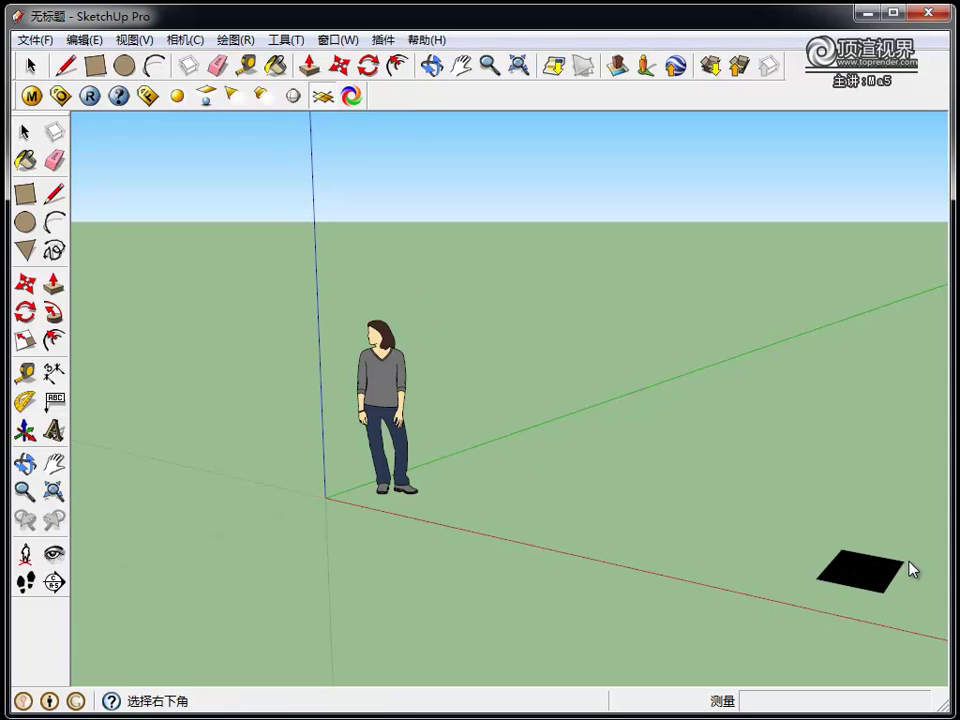
{"action": "left_click", "coordinate": [917, 558]}
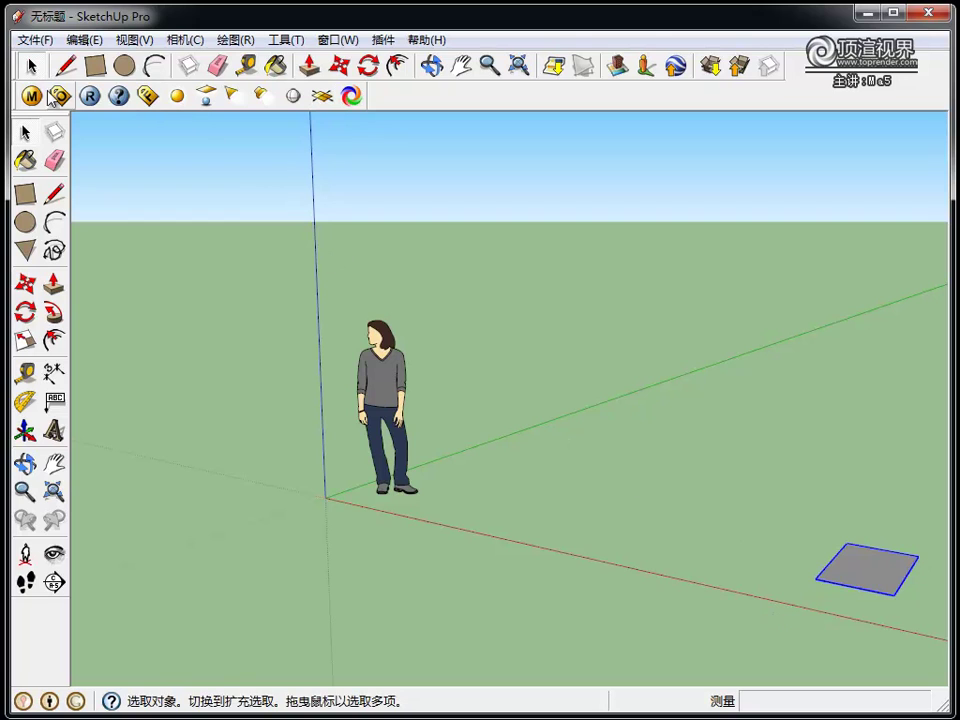
In the V-Ray Material Editor, create a new standard material named 缺省 under 场景材质.
{"action": "left_click", "coordinate": [31, 95]}
{"action": "right_click", "coordinate": [156, 307]}
{"action": "mouse_move", "coordinate": [209, 318]}
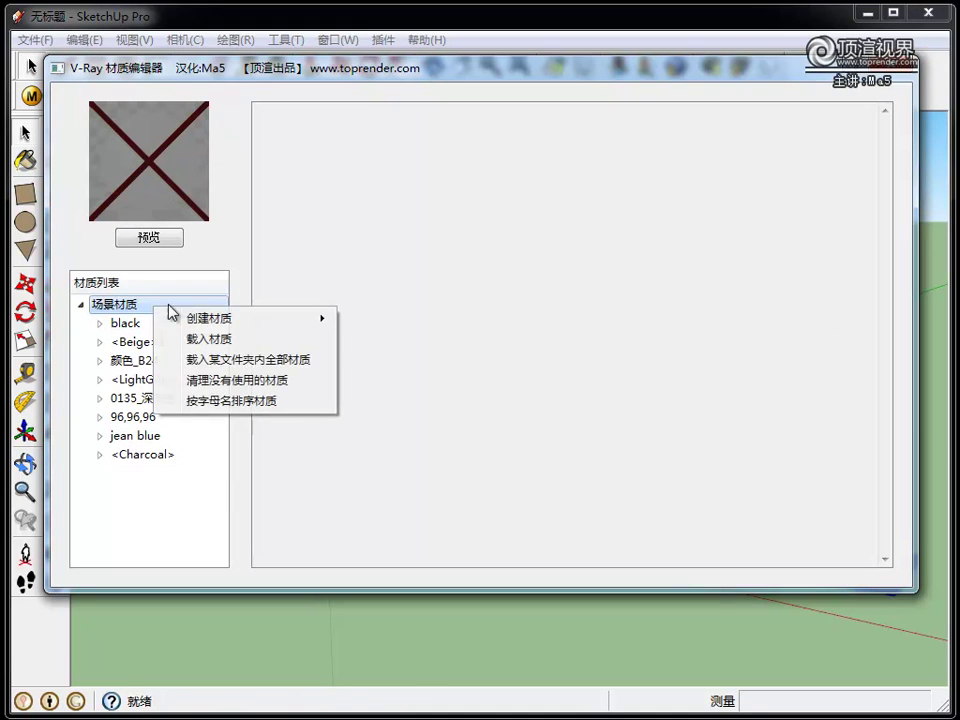
{"action": "left_click", "coordinate": [389, 362]}
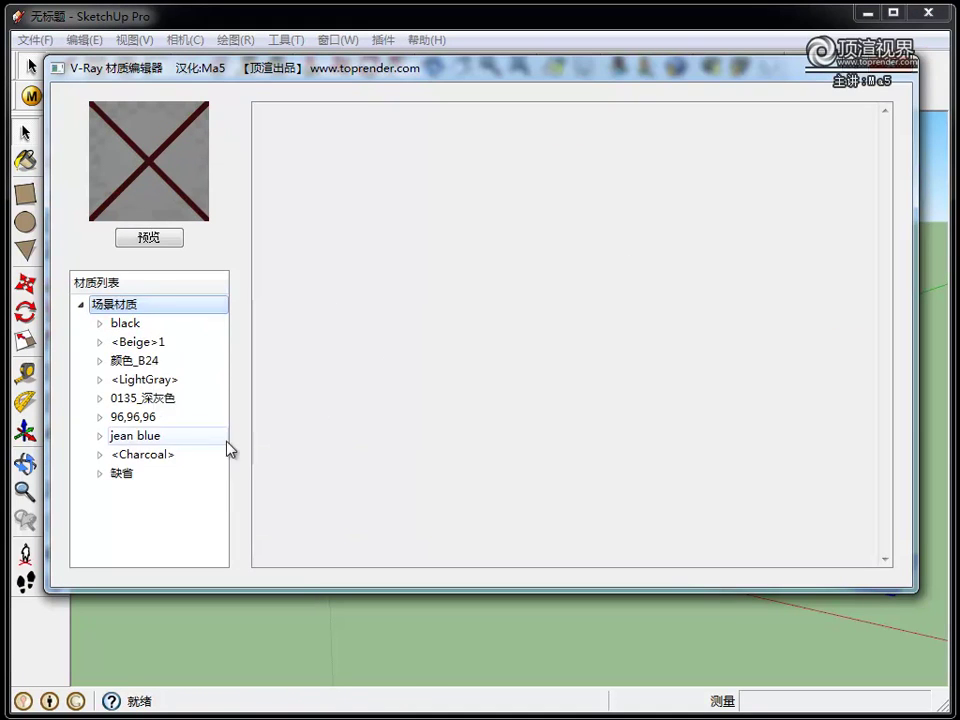
{"action": "left_click", "coordinate": [121, 474]}
{"action": "right_click", "coordinate": [121, 477]}
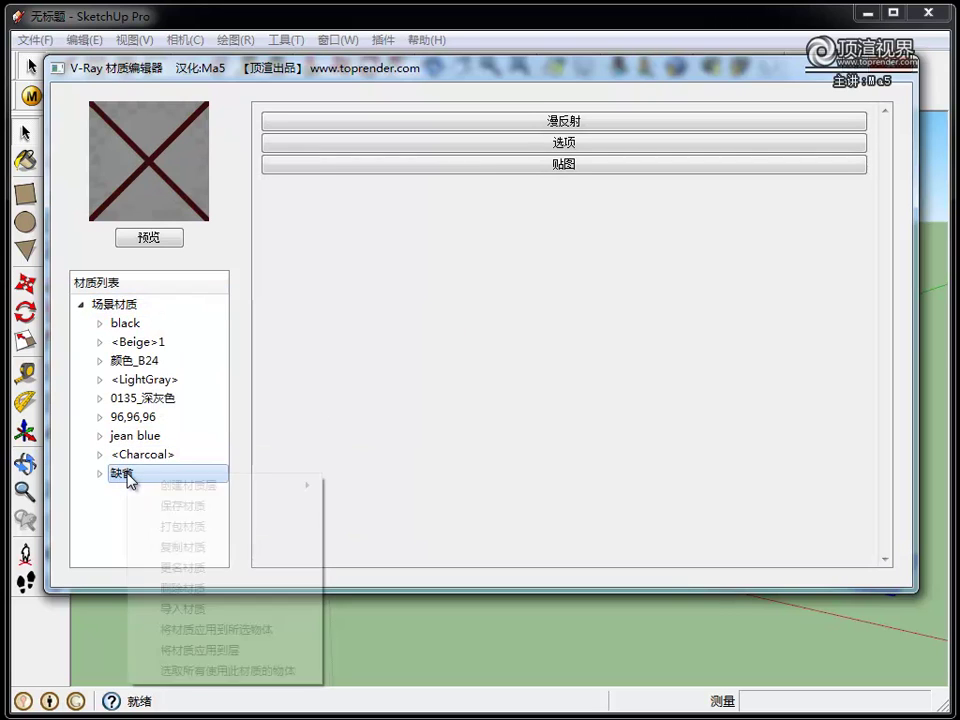
{"action": "left_click", "coordinate": [210, 627]}
{"action": "left_click", "coordinate": [668, 52]}
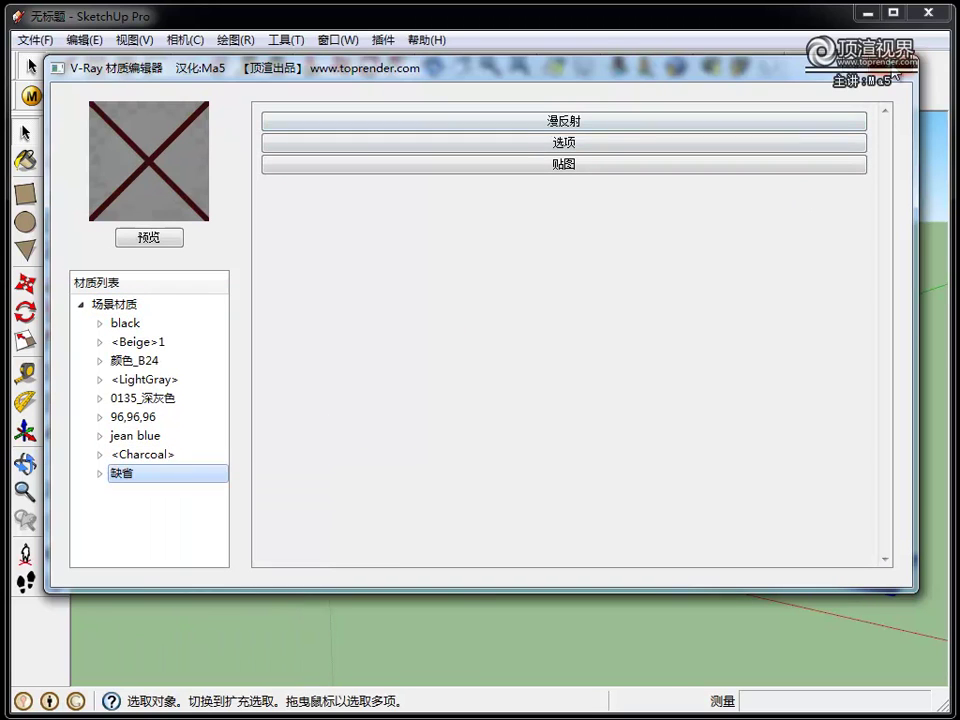
{"action": "mouse_move", "coordinate": [605, 597]}
{"action": "middle_mouse_down"}
{"action": "mouse_move", "coordinate": [596, 542]}
{"action": "mouse_move", "coordinate": [545, 477]}
{"action": "middle_mouse_up"}
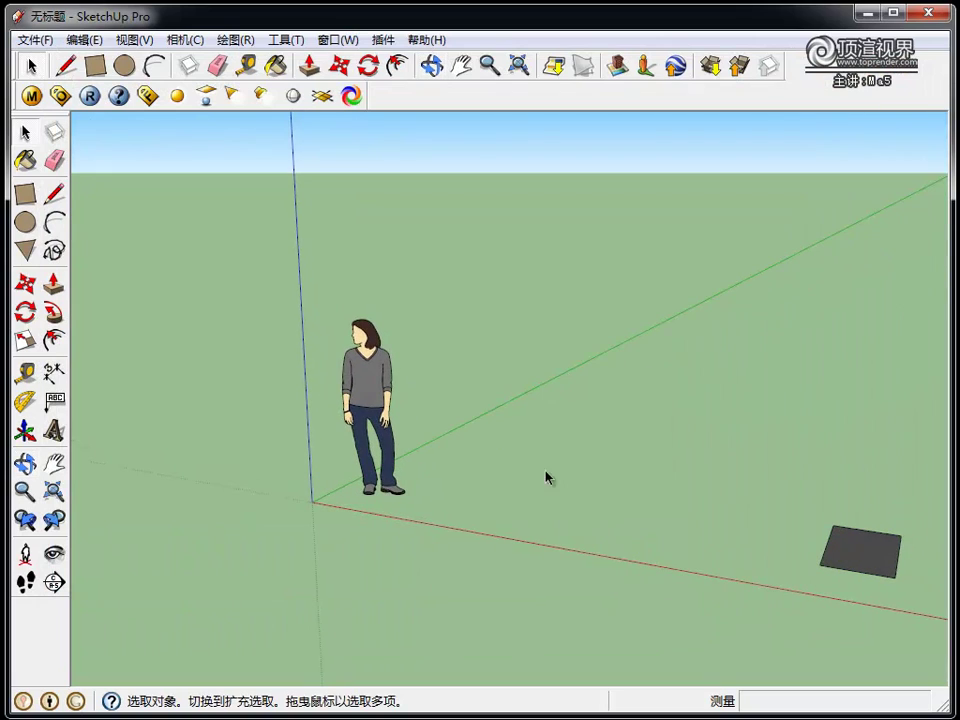
Place a V-Ray spotlight on the ground to the right of the figure.
{"action": "middle_click_drag", "start_coordinate": [586, 555], "coordinate": [546, 514]}
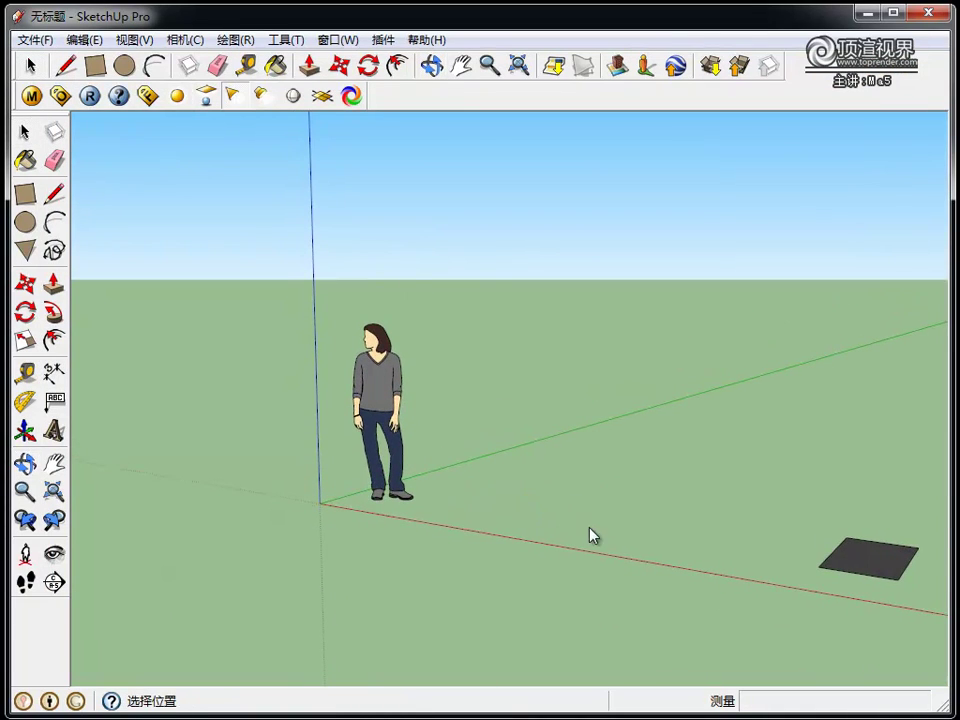
{"action": "key", "text": "ctrl+z"}
{"action": "mouse_move", "coordinate": [553, 499]}
{"action": "middle_mouse_down"}
{"action": "mouse_move", "coordinate": [523, 418]}
{"action": "mouse_move", "coordinate": [632, 487]}
{"action": "mouse_move", "coordinate": [512, 555]}
{"action": "mouse_move", "coordinate": [551, 456]}
{"action": "middle_mouse_up"}
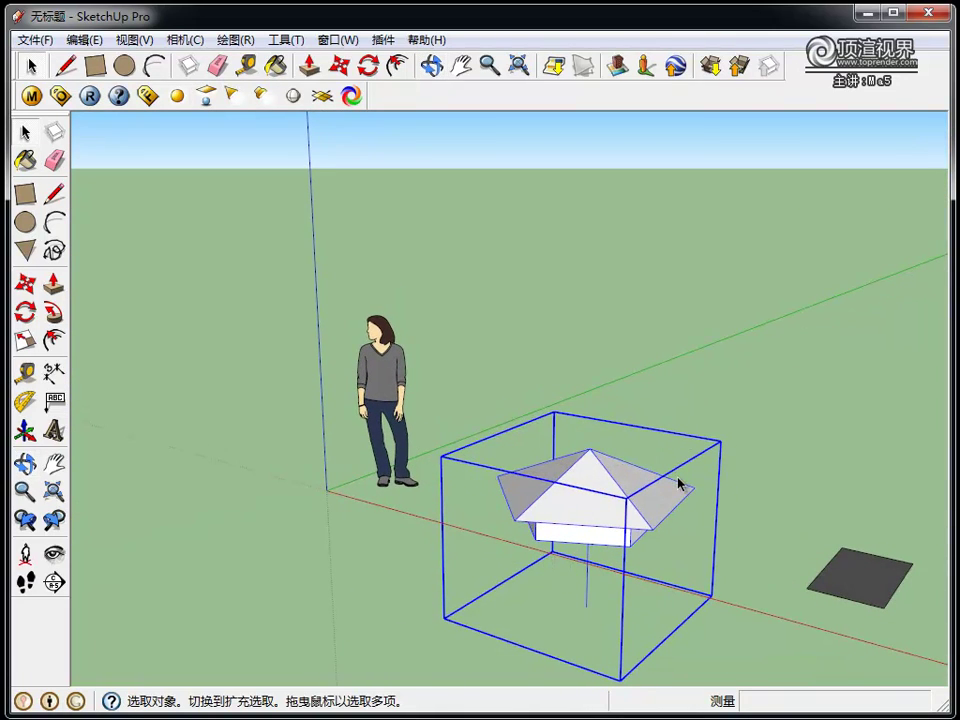
{"action": "scroll", "coordinate": [529, 489], "scroll_direction": "down", "scroll_amount": 2}
{"action": "scroll", "coordinate": [624, 555], "scroll_direction": "up", "scroll_amount": 3}
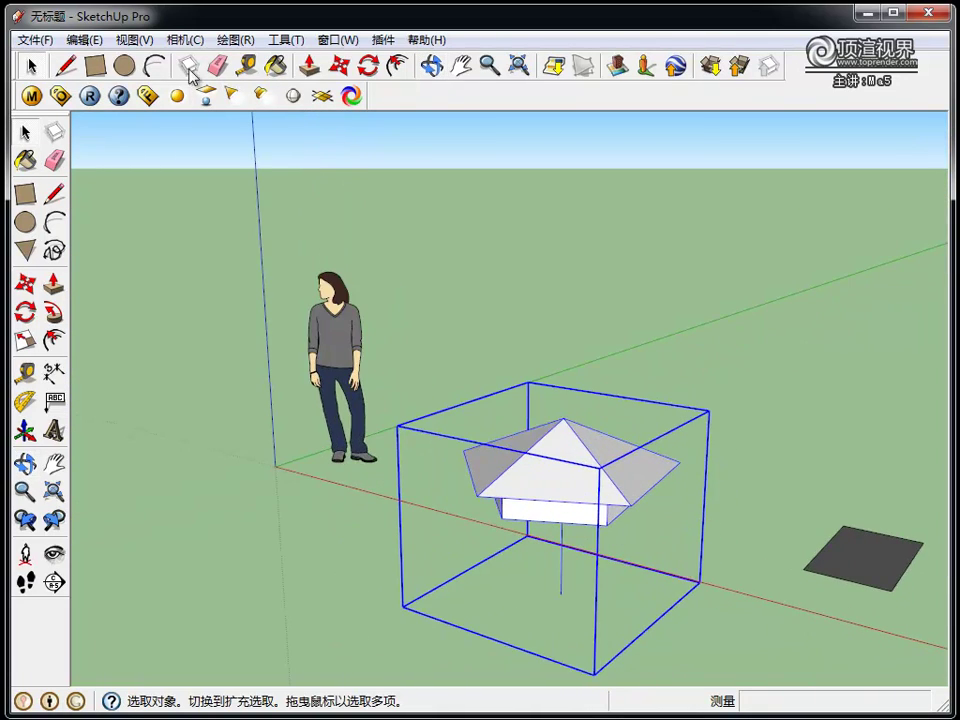
{"action": "mouse_move", "coordinate": [461, 456]}
{"action": "middle_mouse_down"}
{"action": "mouse_move", "coordinate": [566, 386]}
{"action": "mouse_move", "coordinate": [491, 439]}
{"action": "middle_mouse_up"}
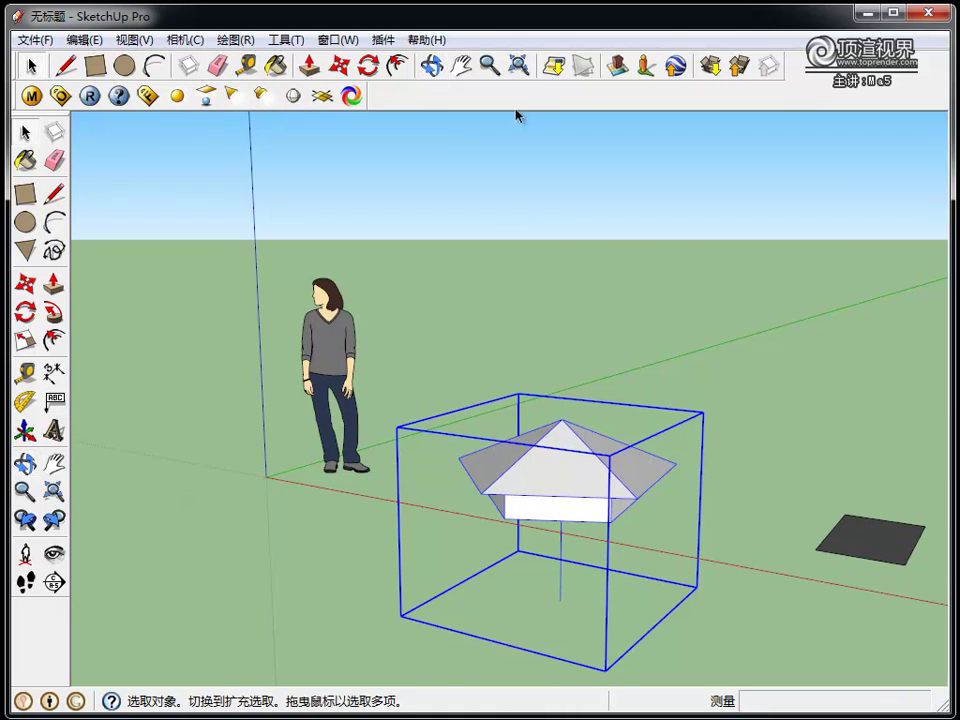
Move the spotlight up 1 m and save the model as 01.skp.
{"action": "key", "text": "m"}
{"action": "left_click", "coordinate": [516, 486]}
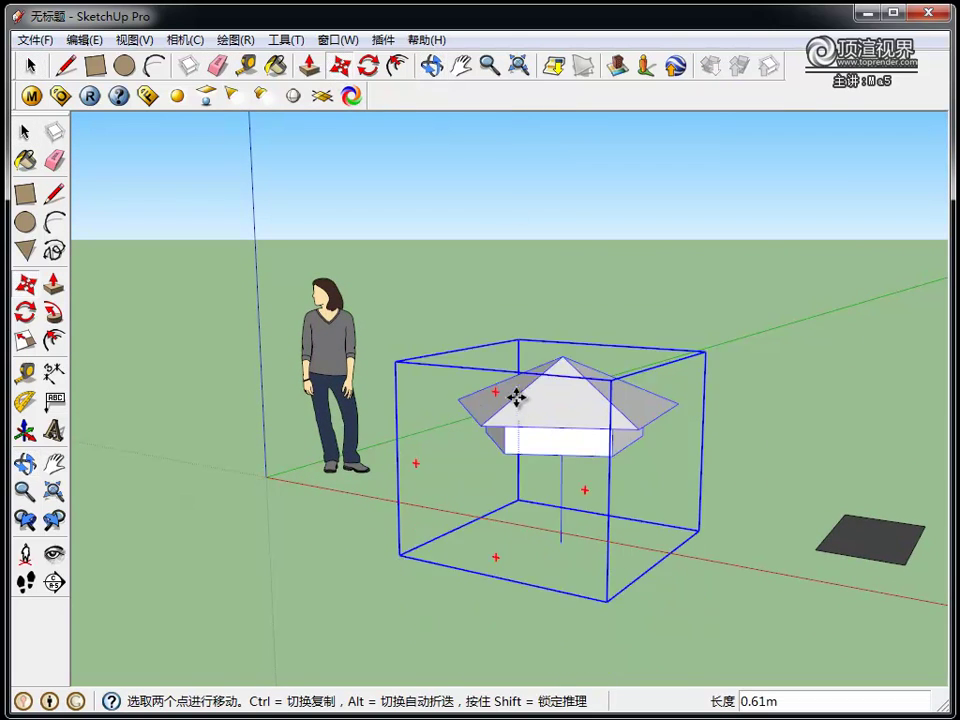
{"action": "type", "text": "1"}
{"action": "key", "text": "Return"}
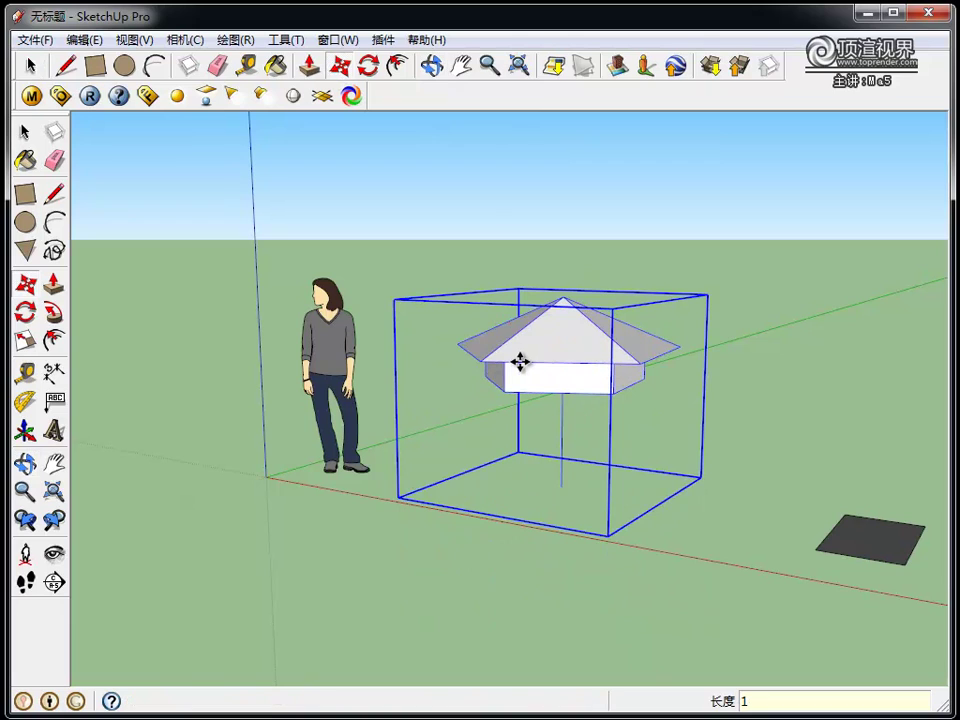
{"action": "key", "text": "space"}
{"action": "left_click", "coordinate": [529, 225]}
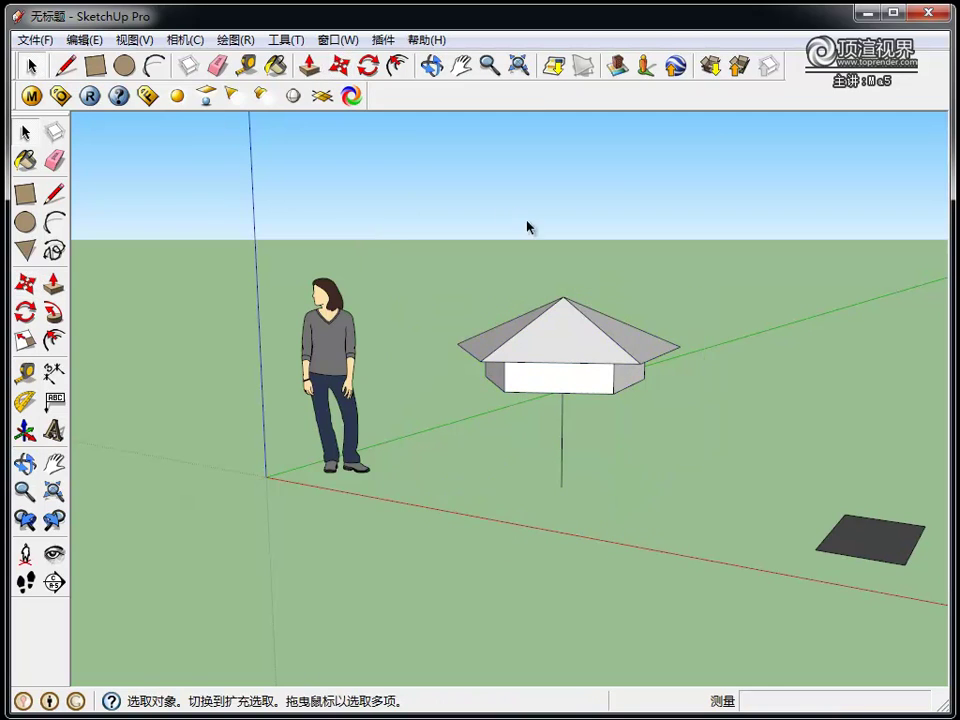
{"action": "mouse_move", "coordinate": [529, 225]}
{"action": "middle_mouse_down"}
{"action": "mouse_move", "coordinate": [452, 332]}
{"action": "mouse_move", "coordinate": [523, 311]}
{"action": "middle_mouse_up"}
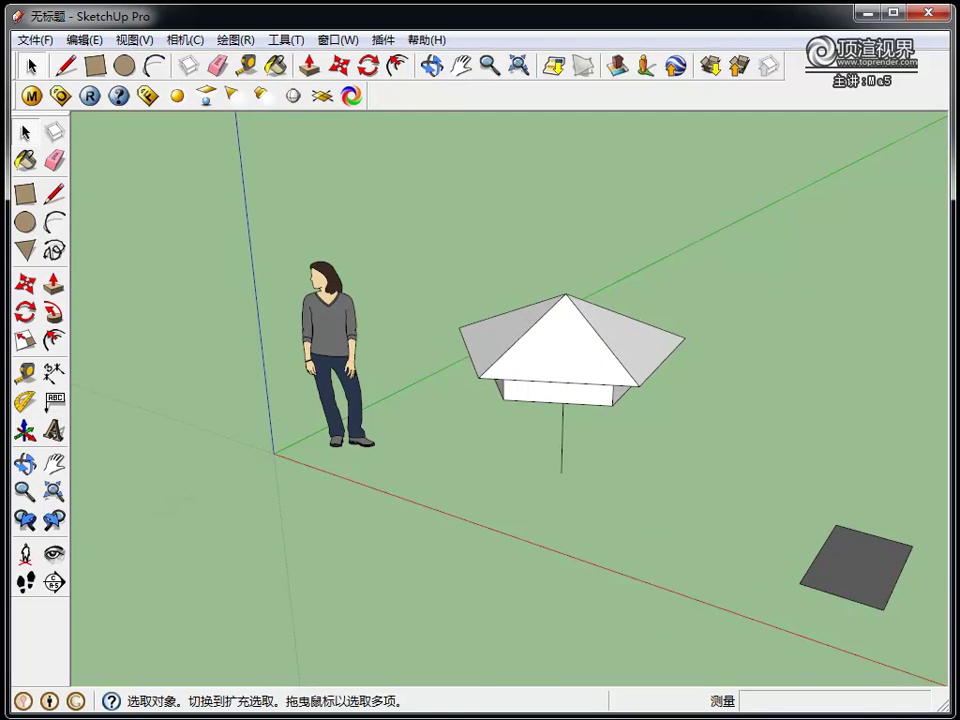
{"action": "key", "text": "ctrl+s"}
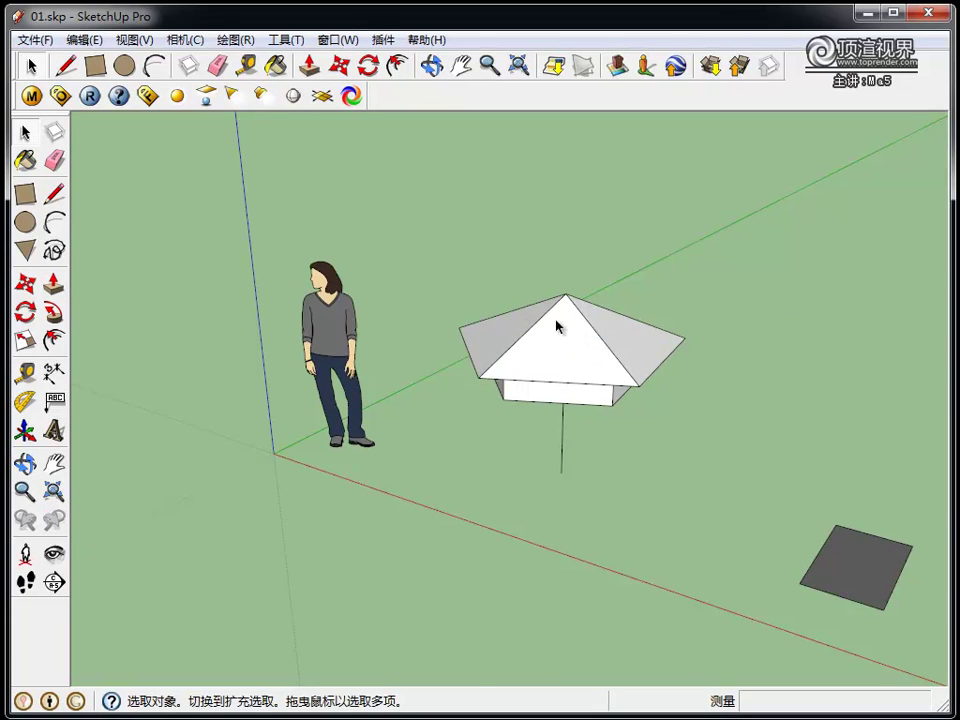
Open the spotlight's 编辑光源 settings from its V-Ray for SketchUp context menu, centring the dialog.
{"action": "left_click", "coordinate": [557, 326]}
{"action": "right_click", "coordinate": [557, 326]}
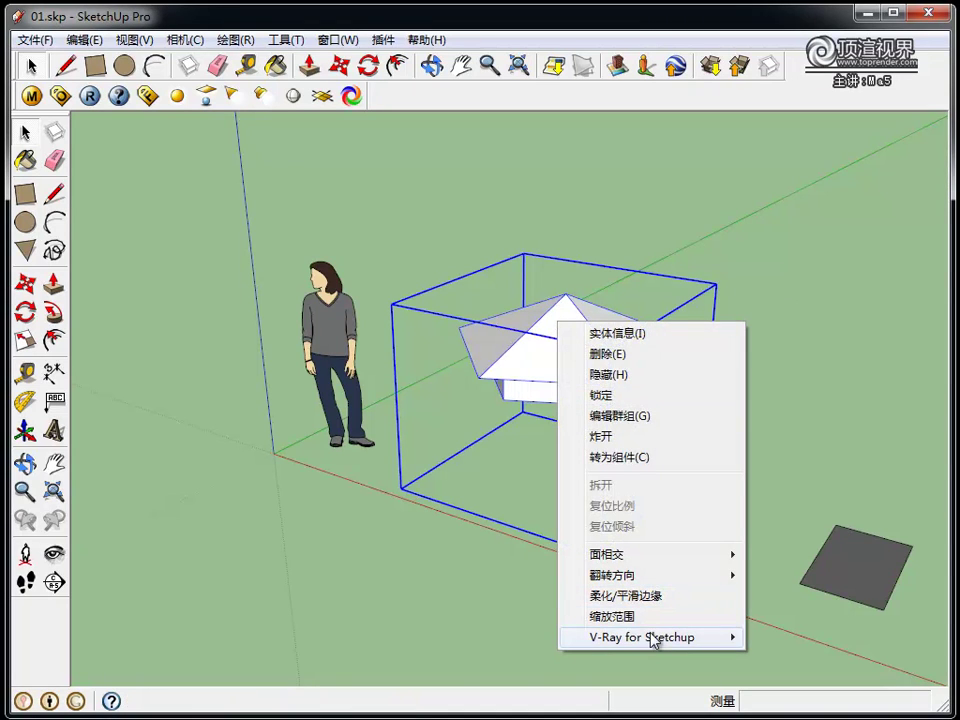
{"action": "mouse_move", "coordinate": [642, 637]}
{"action": "left_click", "coordinate": [785, 637]}
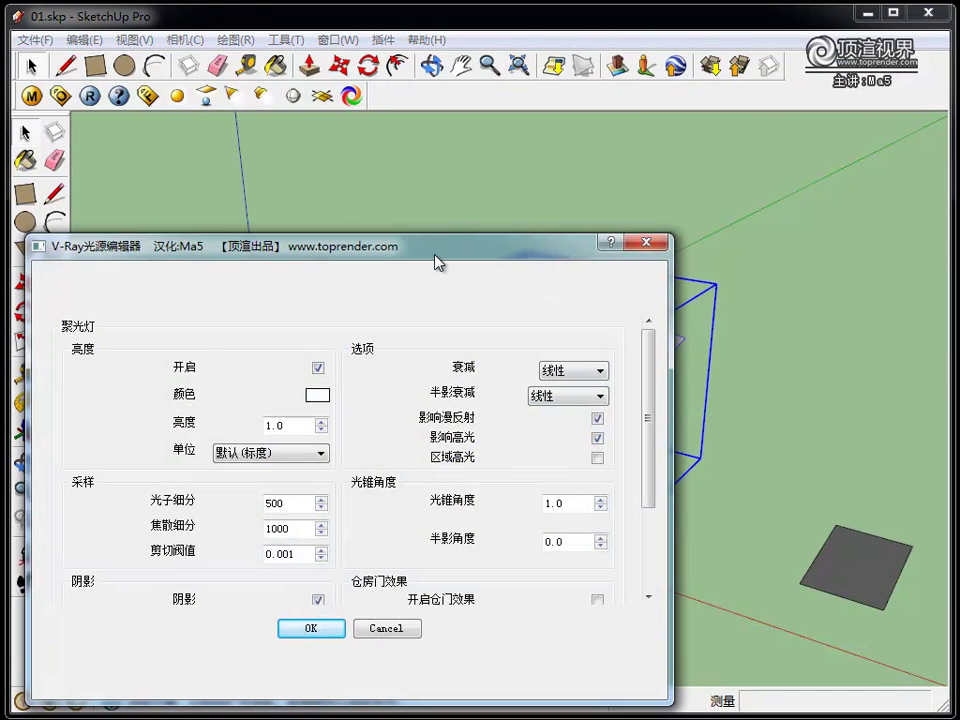
{"action": "left_click_drag", "start_coordinate": [435, 262], "coordinate": [572, 165]}
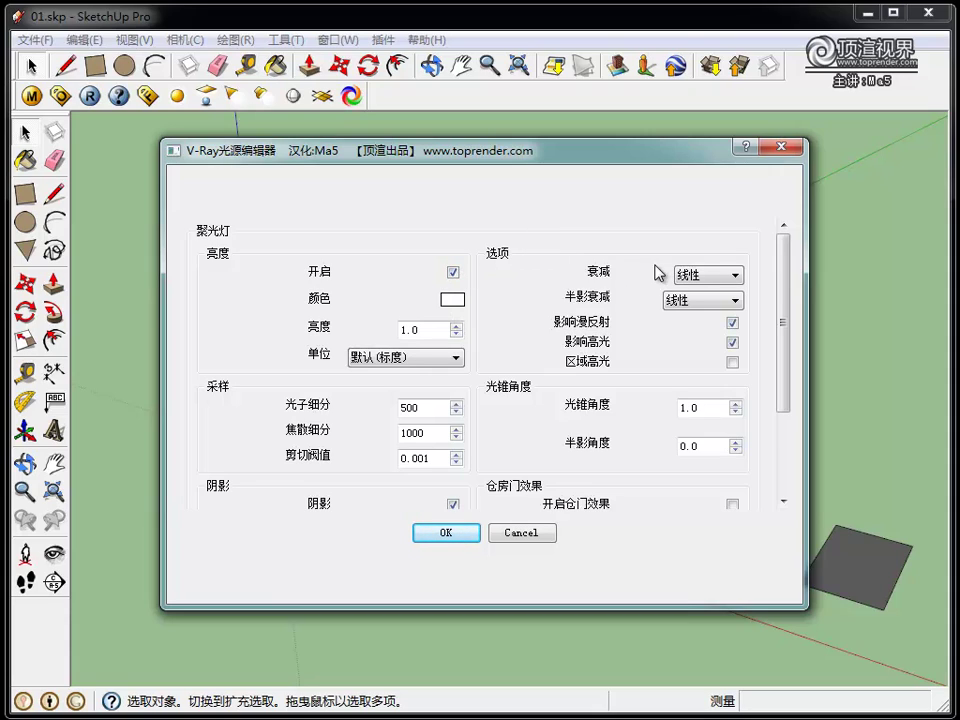
{"action": "left_click", "coordinate": [713, 276]}
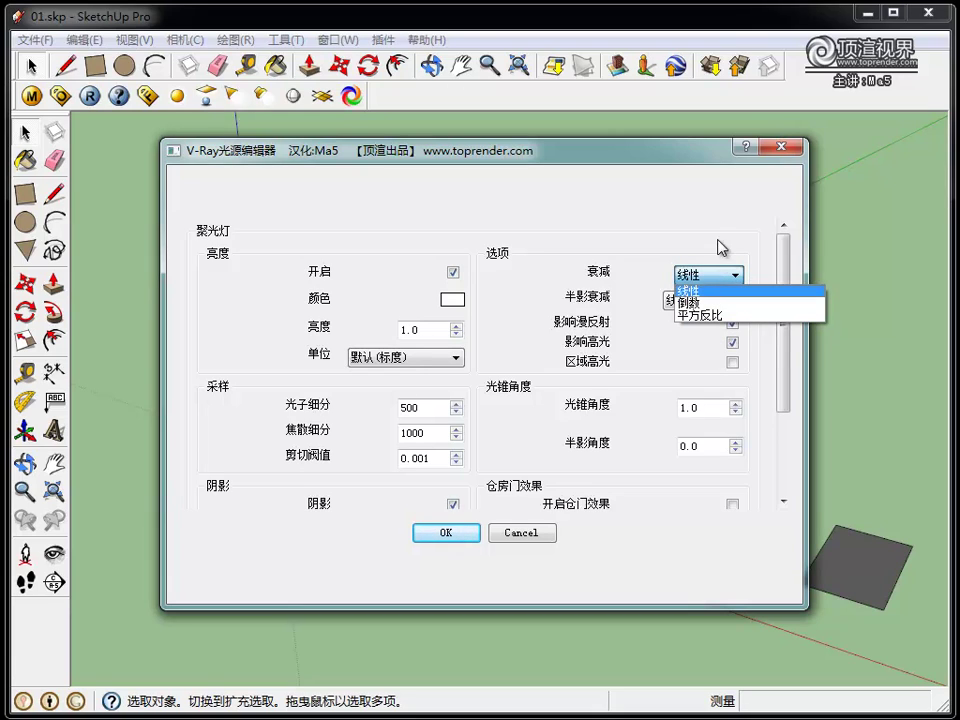
{"action": "left_click", "coordinate": [721, 247]}
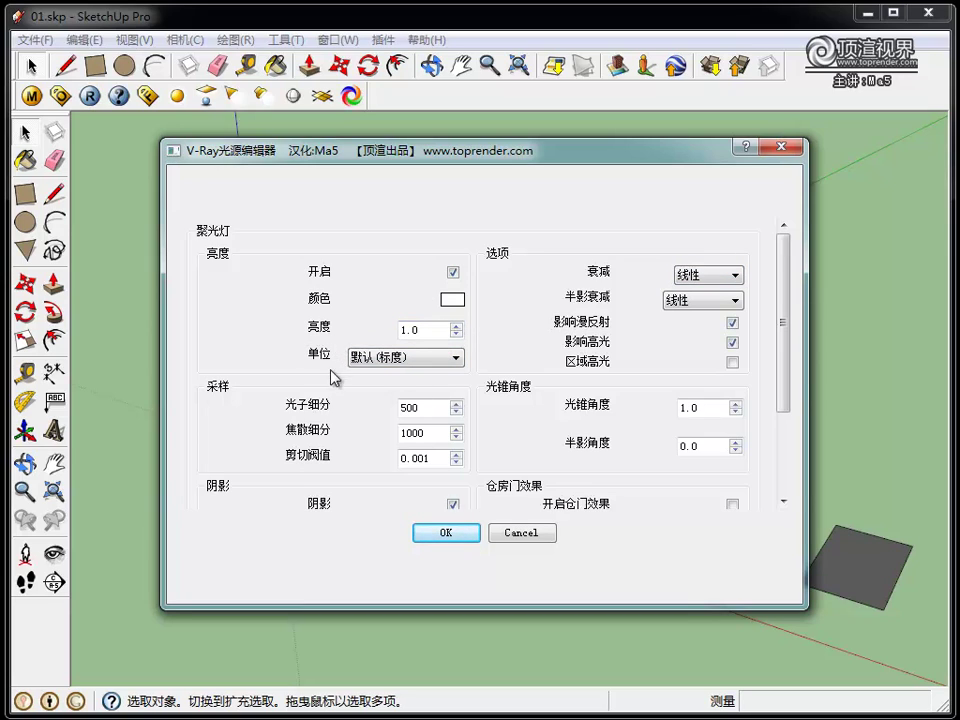
{"action": "left_click", "coordinate": [700, 275]}
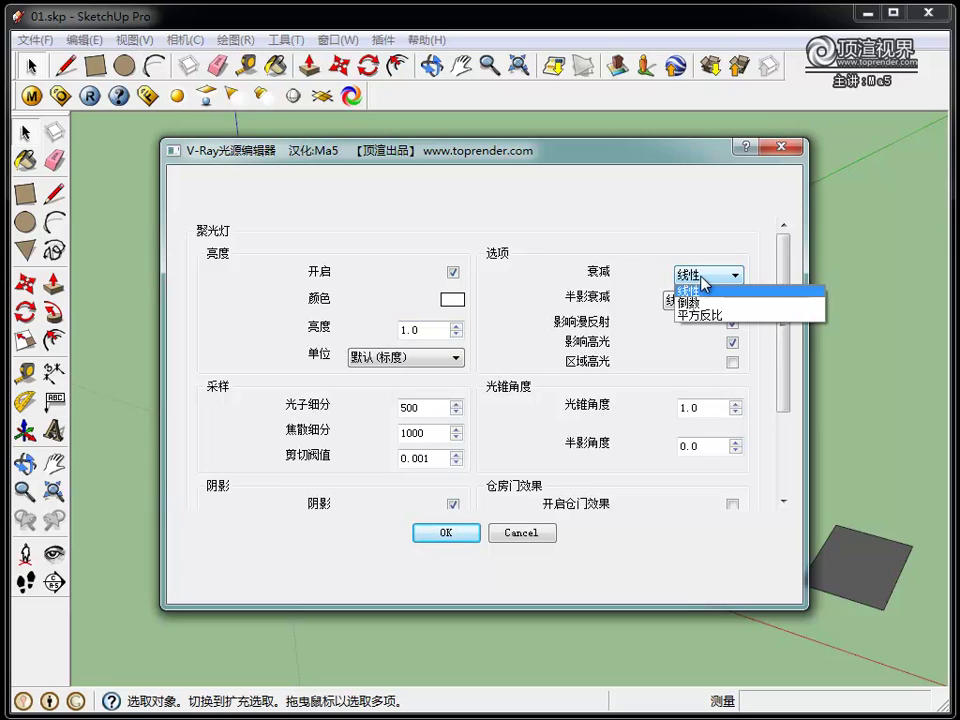
{"action": "left_click", "coordinate": [701, 290]}
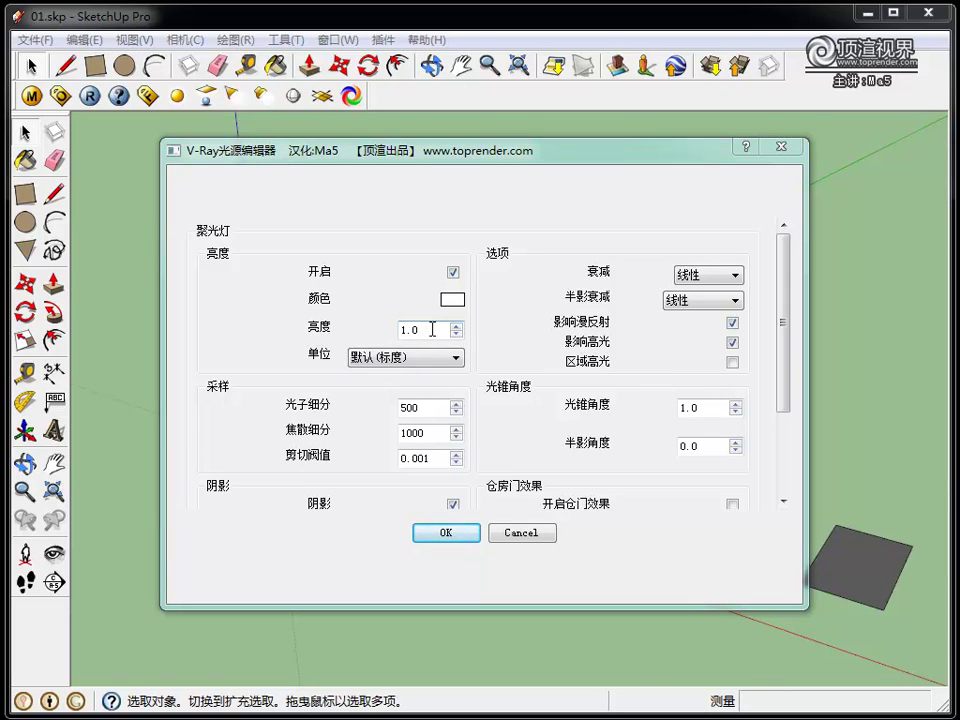
{"action": "left_click", "coordinate": [735, 275]}
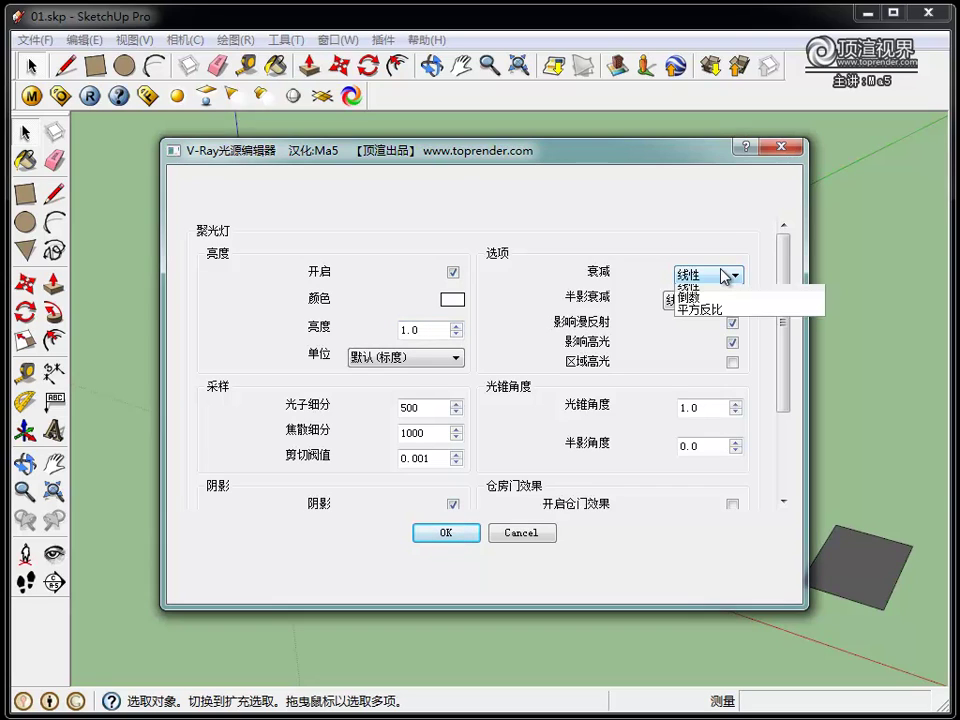
{"action": "left_click", "coordinate": [690, 302]}
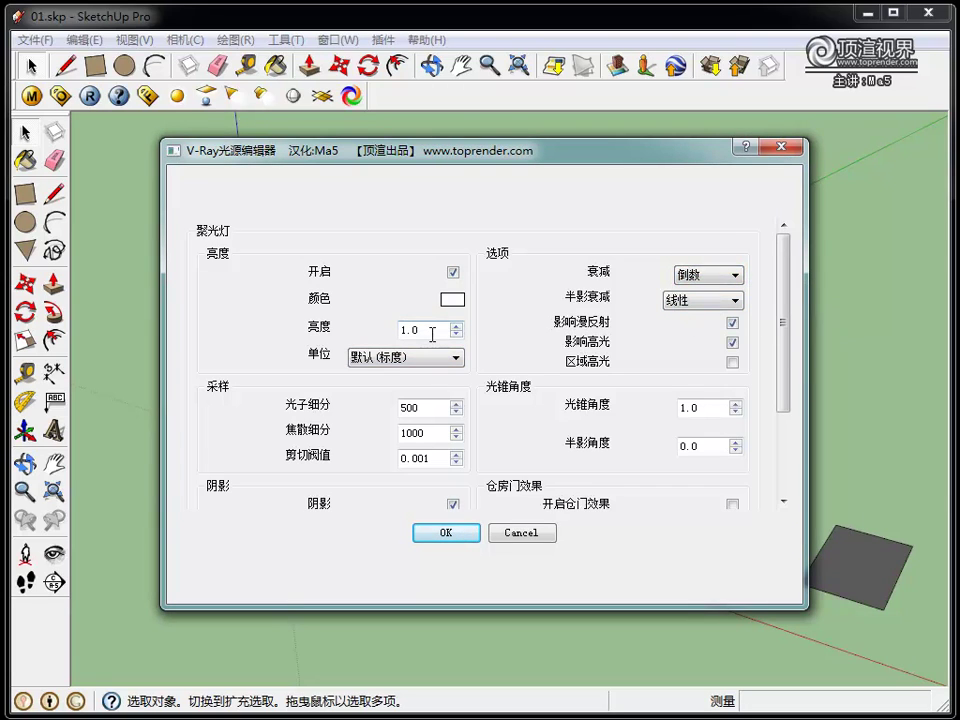
{"action": "left_click", "coordinate": [687, 277]}
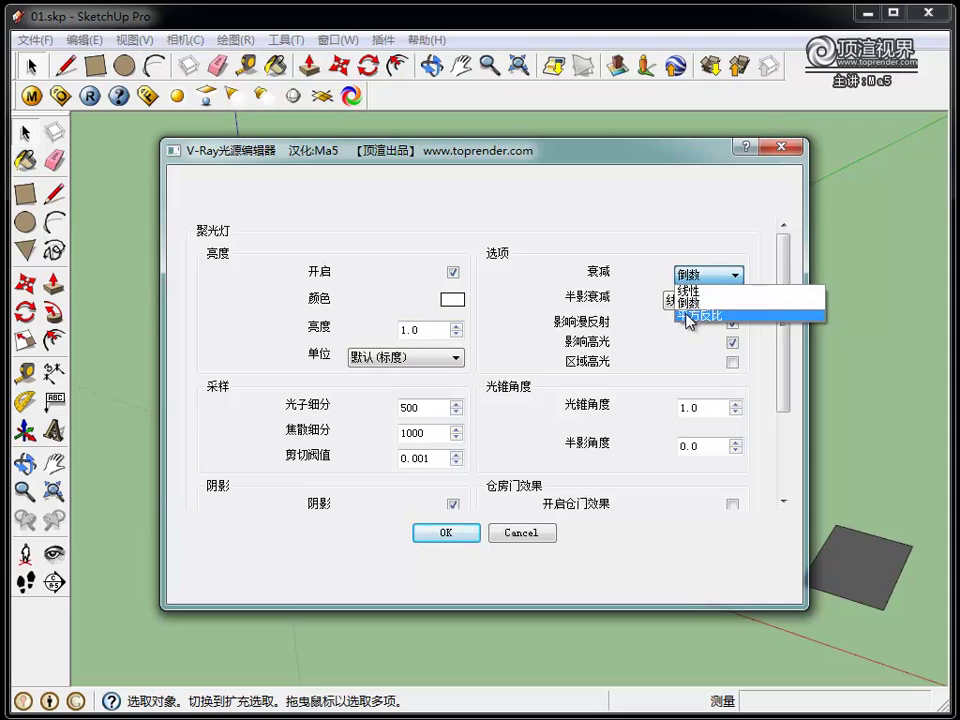
{"action": "left_click", "coordinate": [686, 314]}
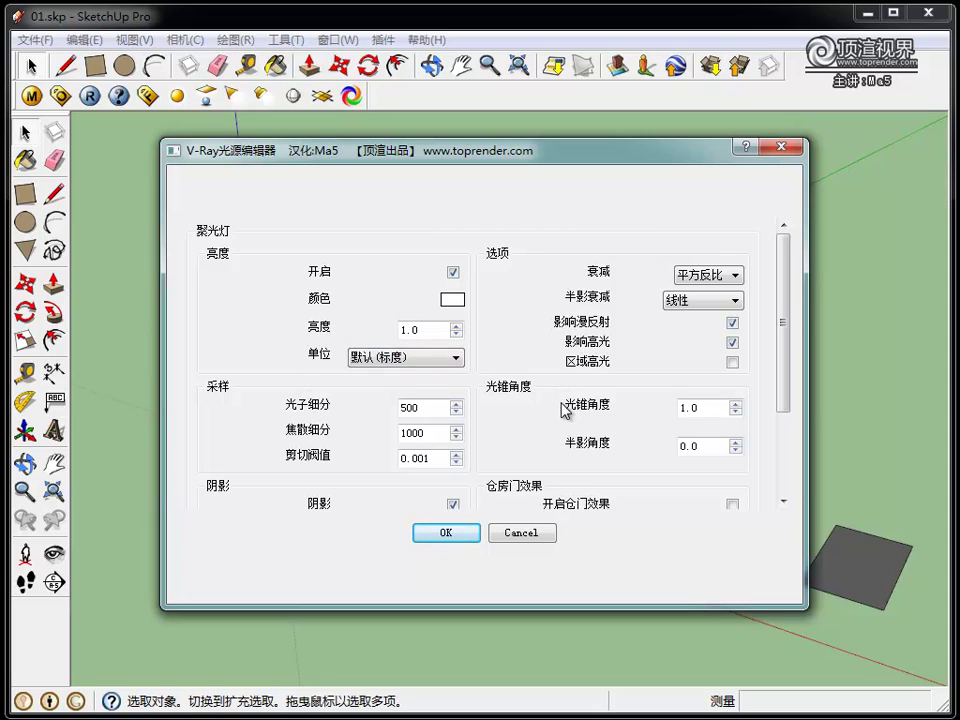
{"action": "double_click", "coordinate": [433, 326]}
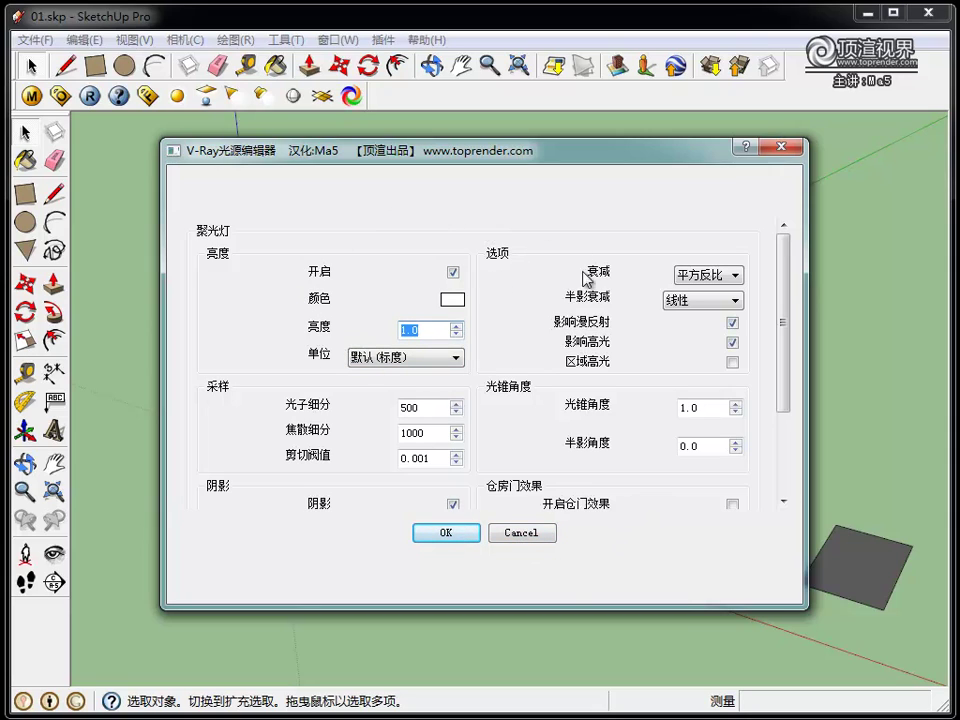
{"action": "left_click", "coordinate": [424, 366]}
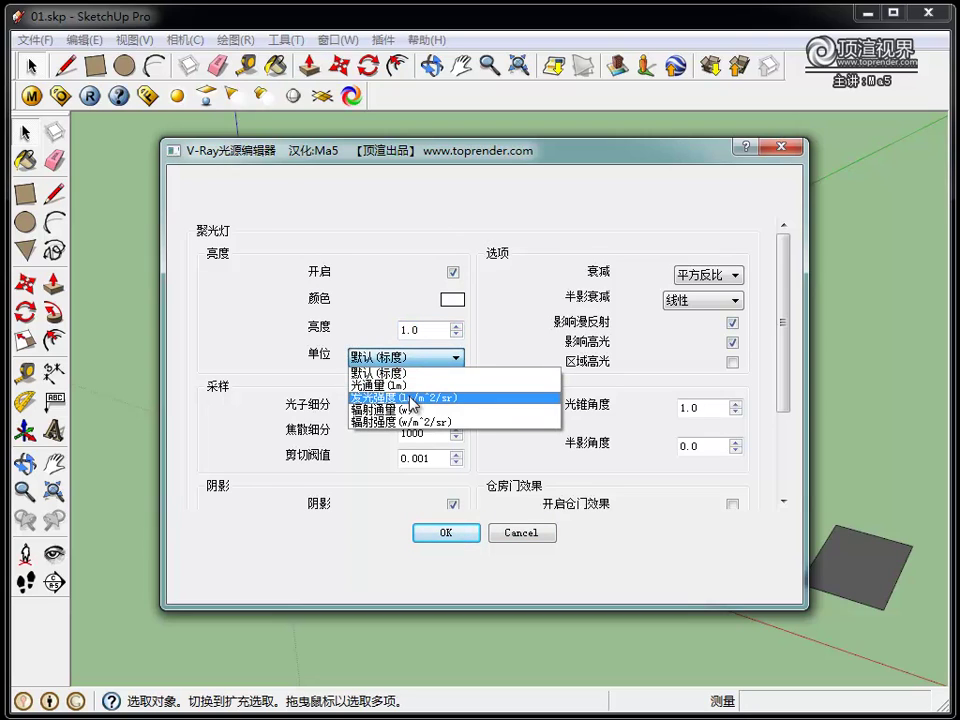
{"action": "left_click", "coordinate": [385, 372]}
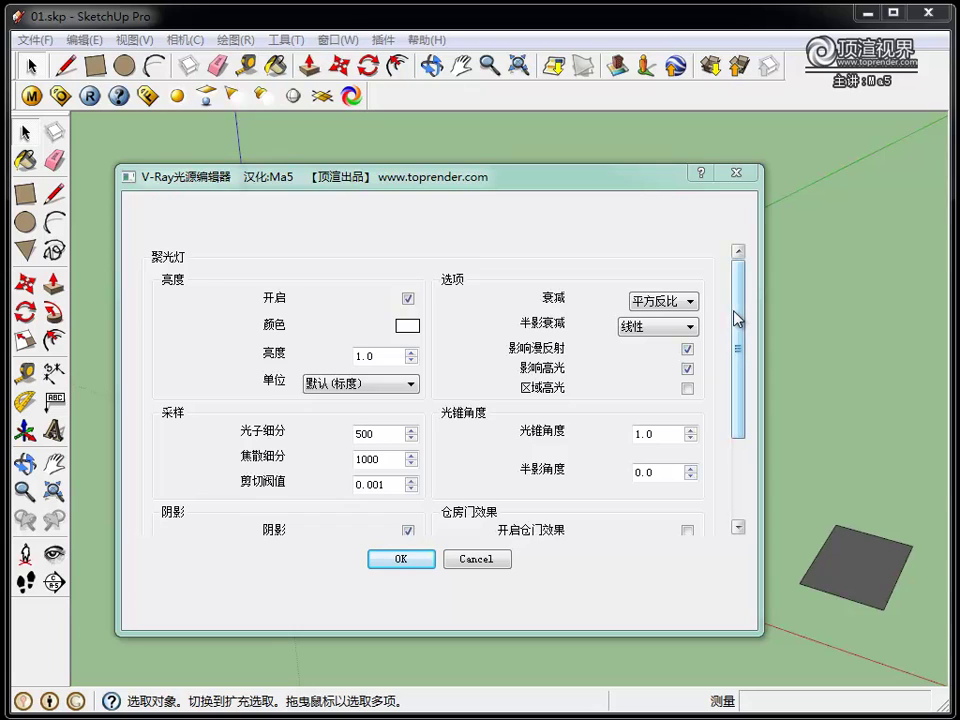
Scroll through the spotlight's light settings and close the editor with OK.
{"action": "left_click_drag", "start_coordinate": [734, 318], "coordinate": [737, 358]}
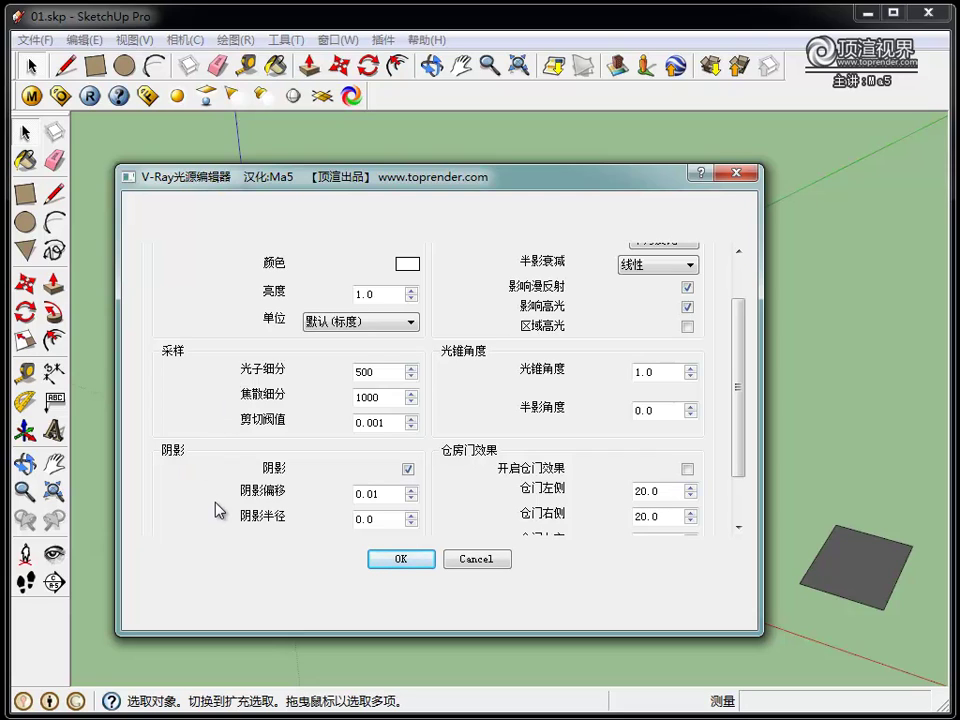
{"action": "scroll", "coordinate": [220, 511], "scroll_direction": "down", "scroll_amount": 1}
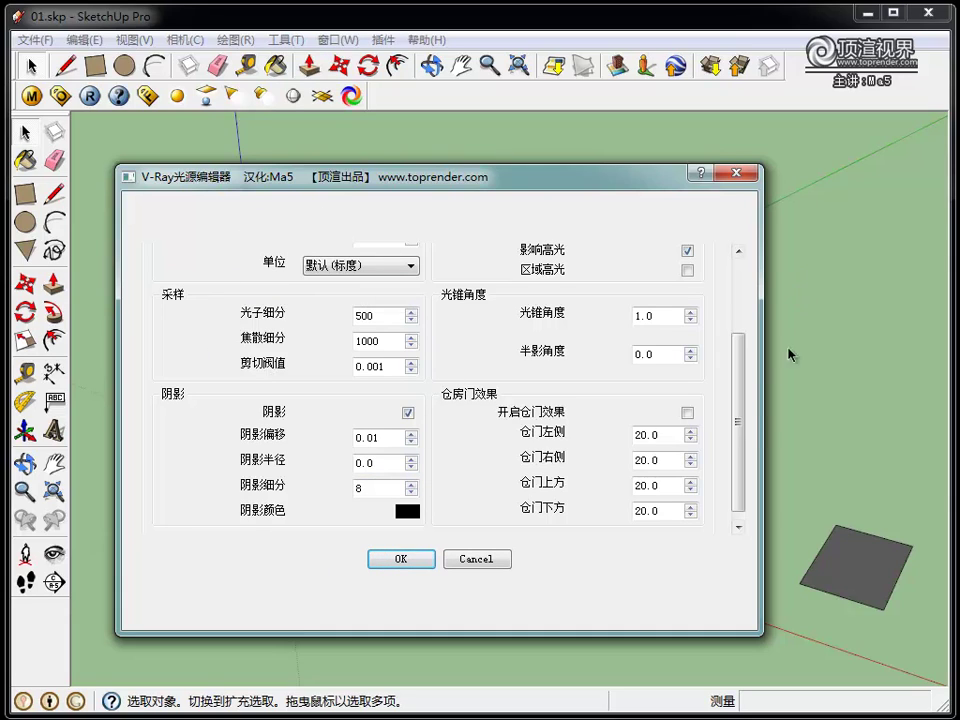
{"action": "left_click_drag", "start_coordinate": [741, 432], "coordinate": [741, 376]}
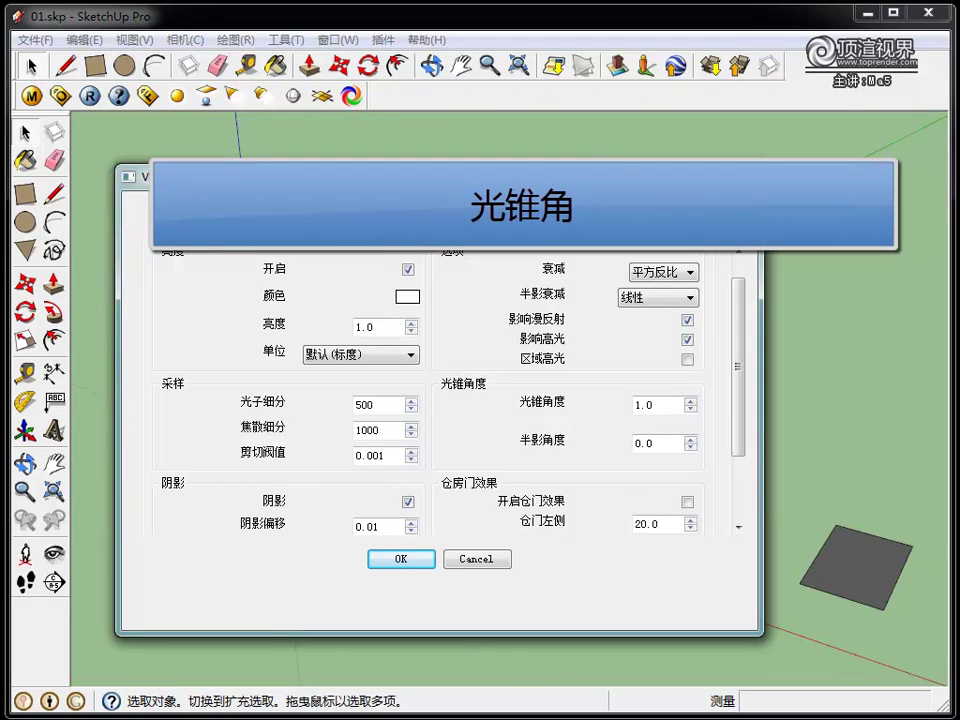
{"action": "left_click", "coordinate": [399, 559]}
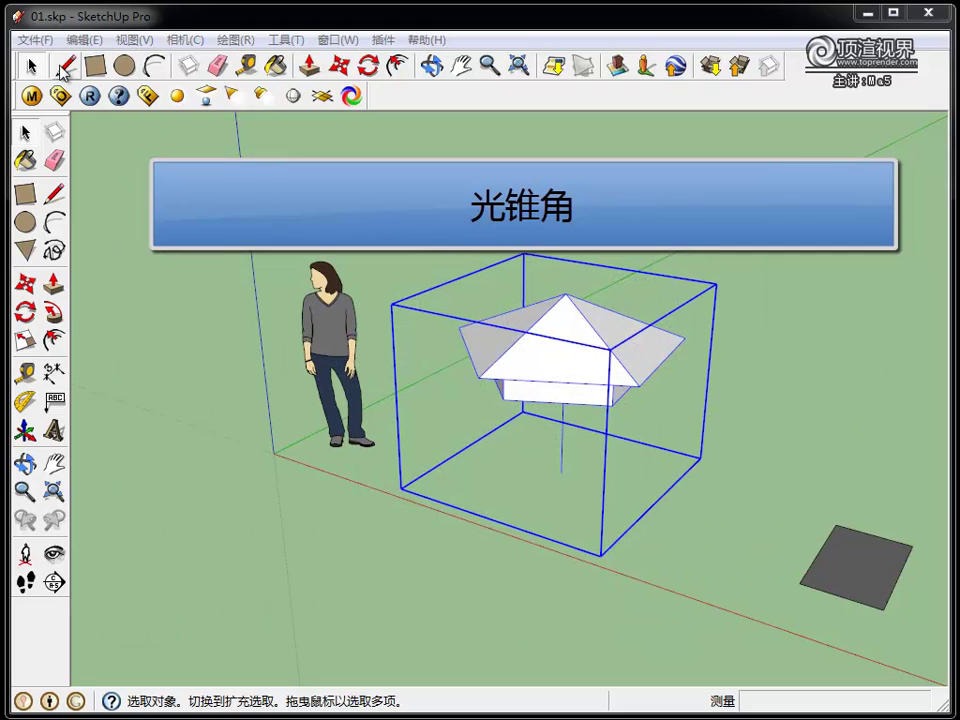
Start a new model via File > 新建, answering the save prompt.
{"action": "left_click", "coordinate": [40, 39]}
{"action": "left_click", "coordinate": [73, 60]}
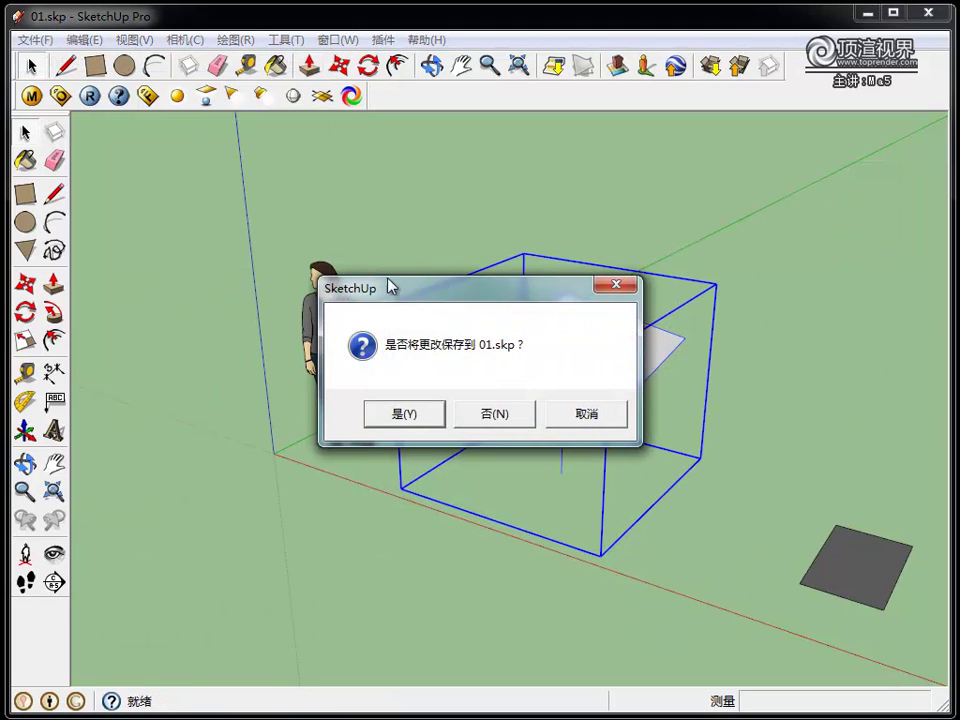
{"action": "left_click", "coordinate": [496, 414]}
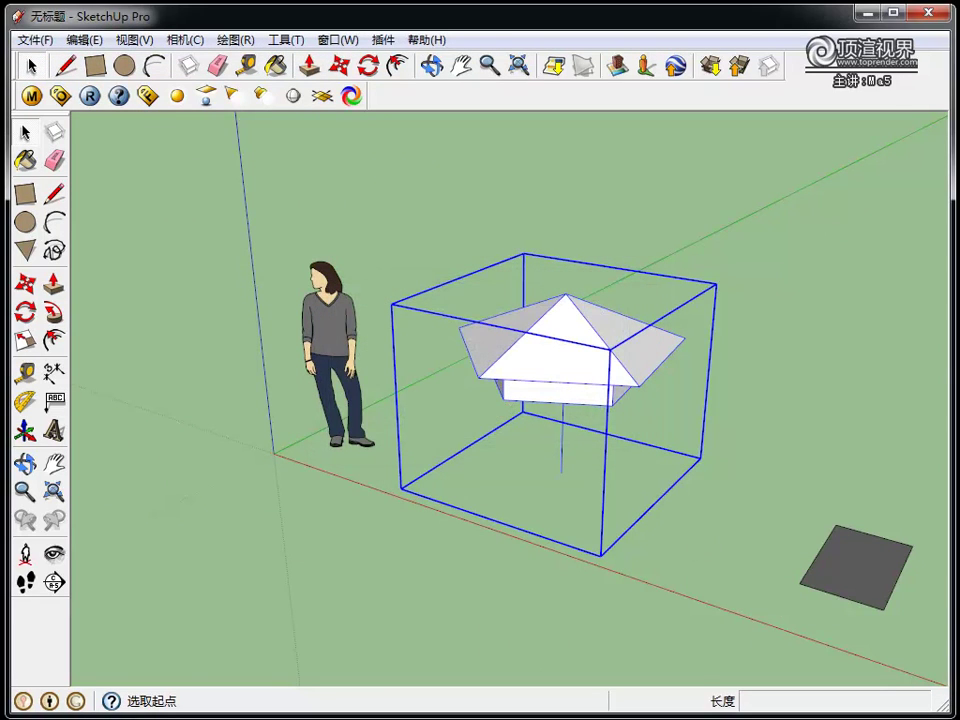
Draw an upright rectangle sized 4,2 beside the figure as a wall.
{"action": "left_click", "coordinate": [95, 65]}
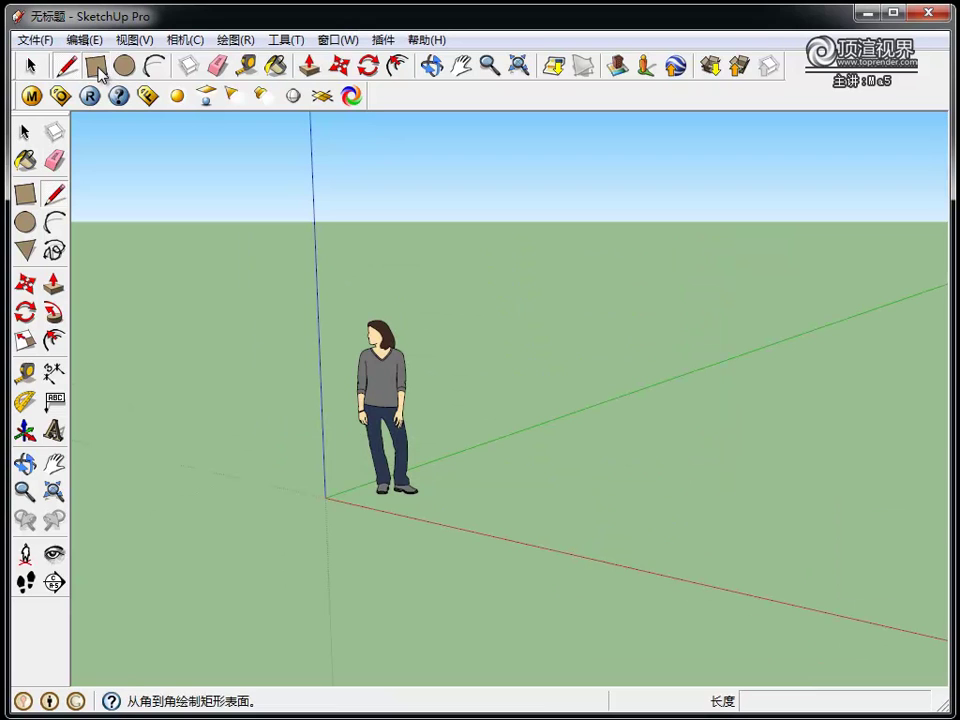
{"action": "middle_click_drag", "start_coordinate": [578, 452], "coordinate": [650, 465]}
{"action": "left_click", "coordinate": [582, 451]}
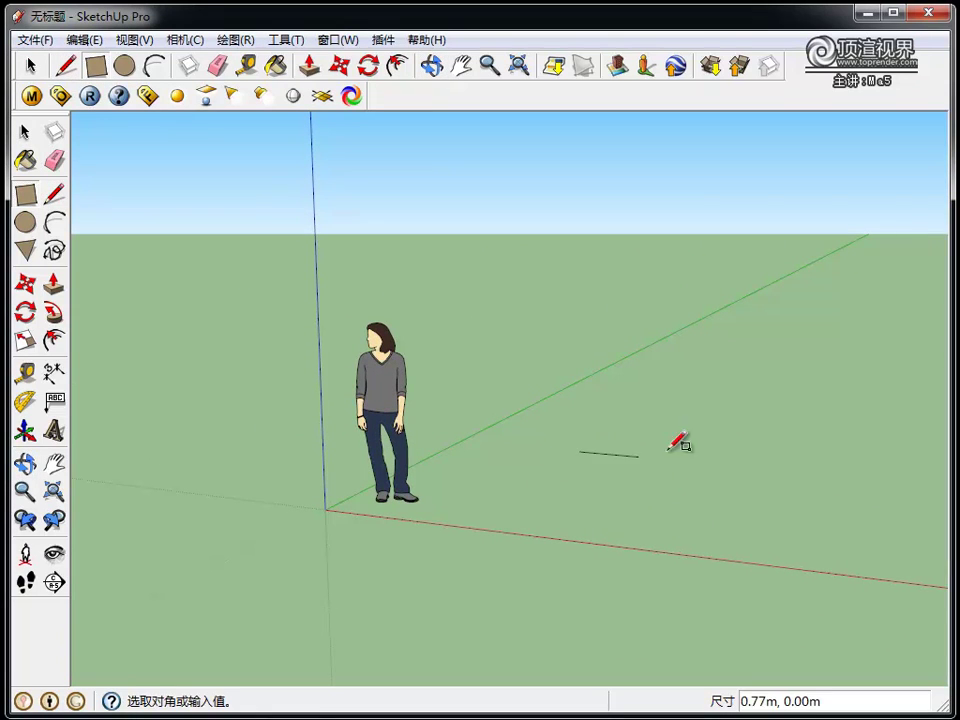
{"action": "middle_click_drag", "start_coordinate": [791, 446], "coordinate": [819, 364]}
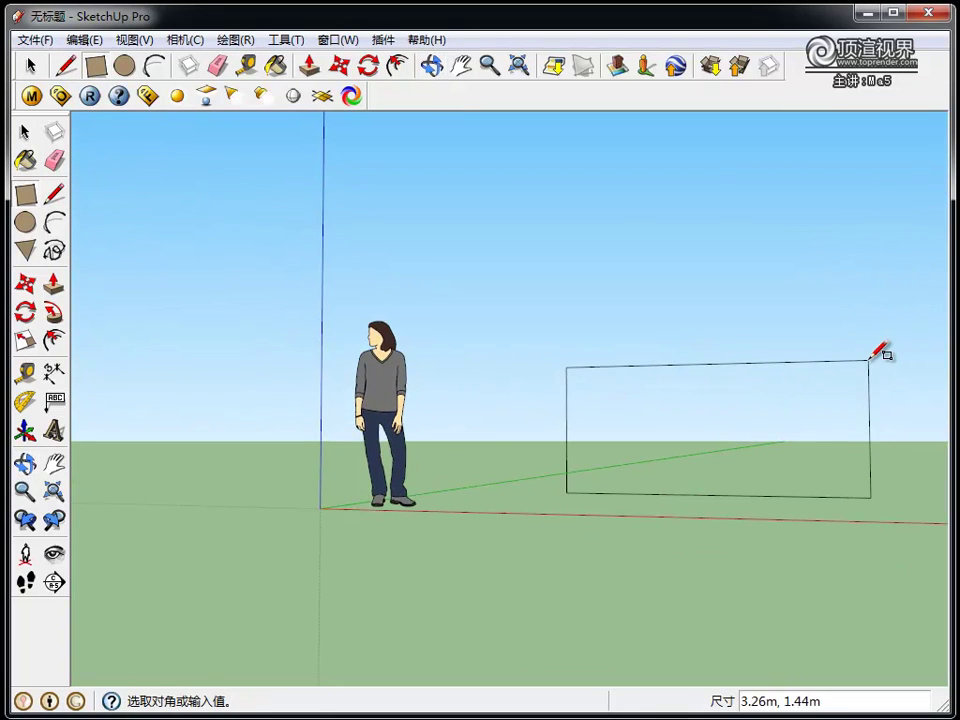
{"action": "left_click", "coordinate": [869, 361]}
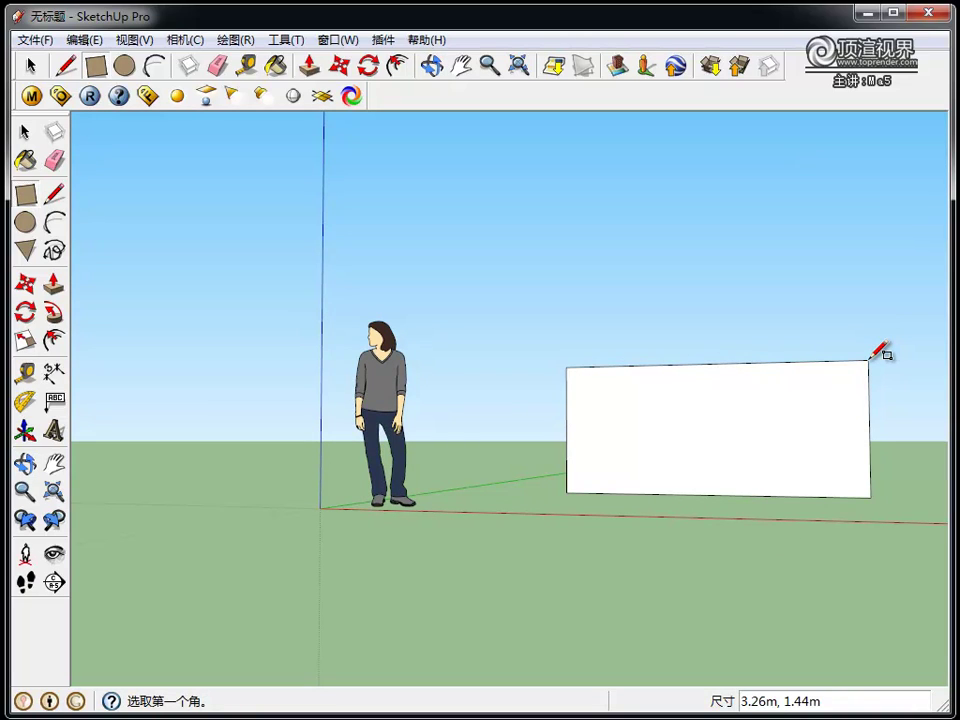
{"action": "type", "text": "4,2"}
{"action": "key", "text": "Return"}
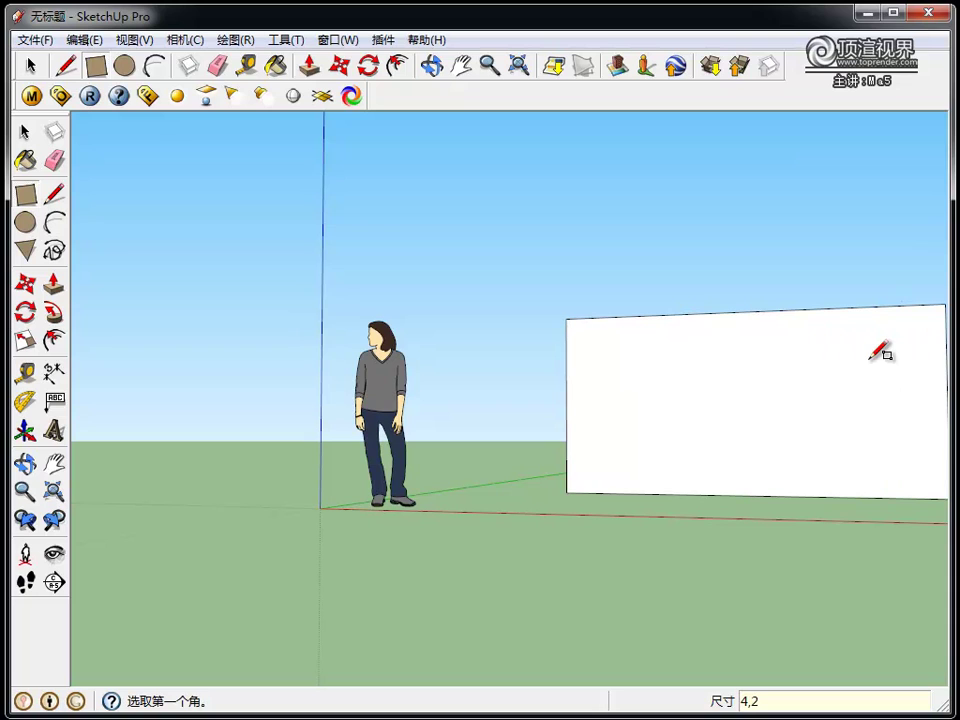
{"action": "mouse_move", "coordinate": [720, 356]}
{"action": "middle_mouse_down"}
{"action": "mouse_move", "coordinate": [463, 480]}
{"action": "mouse_move", "coordinate": [446, 525]}
{"action": "middle_mouse_up"}
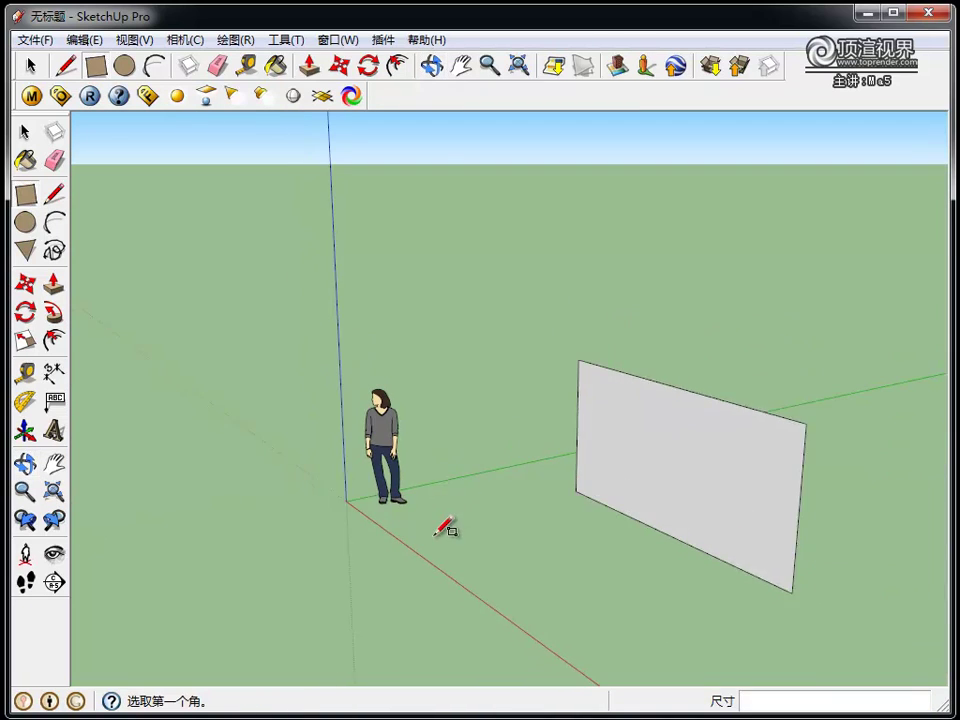
{"action": "mouse_move", "coordinate": [660, 520]}
{"action": "middle_mouse_down"}
{"action": "mouse_move", "coordinate": [748, 510]}
{"action": "mouse_move", "coordinate": [771, 403]}
{"action": "middle_mouse_up"}
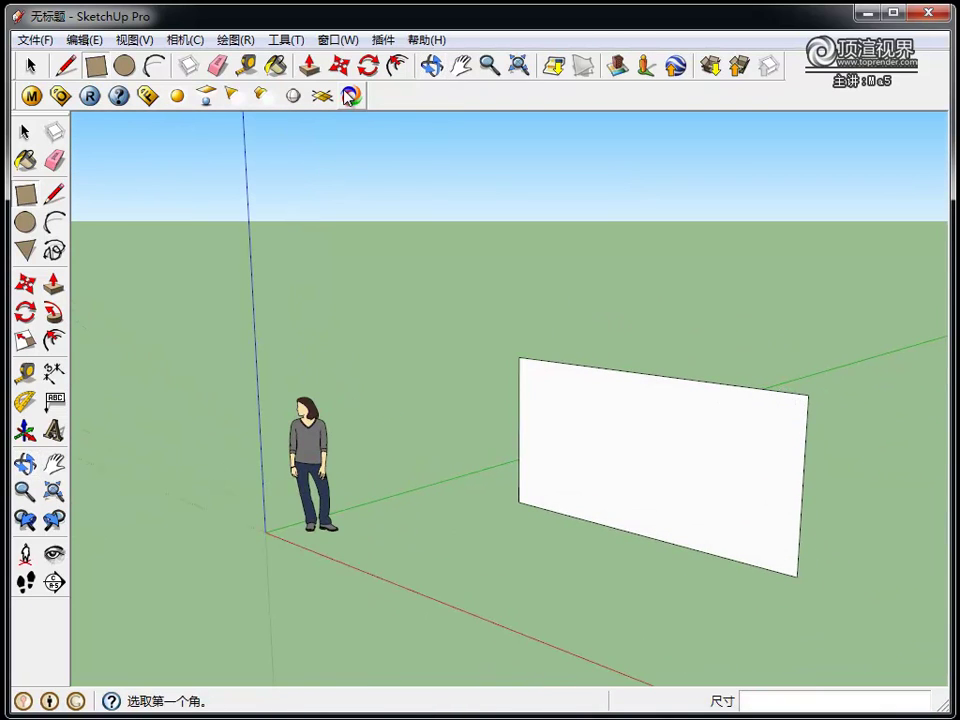
Place a V-Ray spotlight on the top edge of the wall.
{"action": "left_click", "coordinate": [266, 96]}
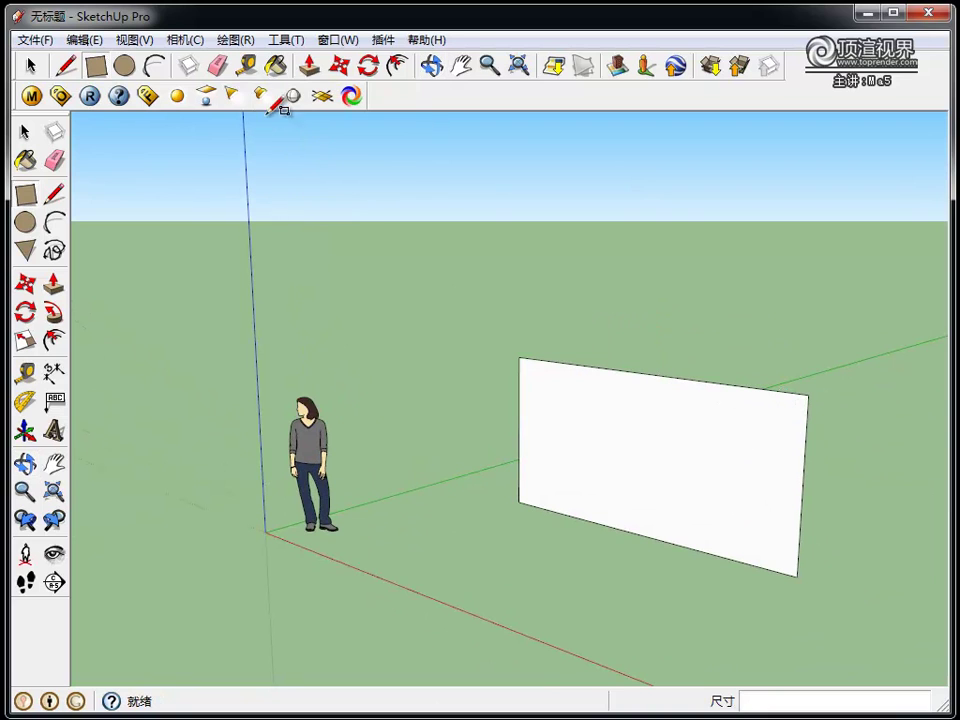
{"action": "left_click", "coordinate": [234, 94]}
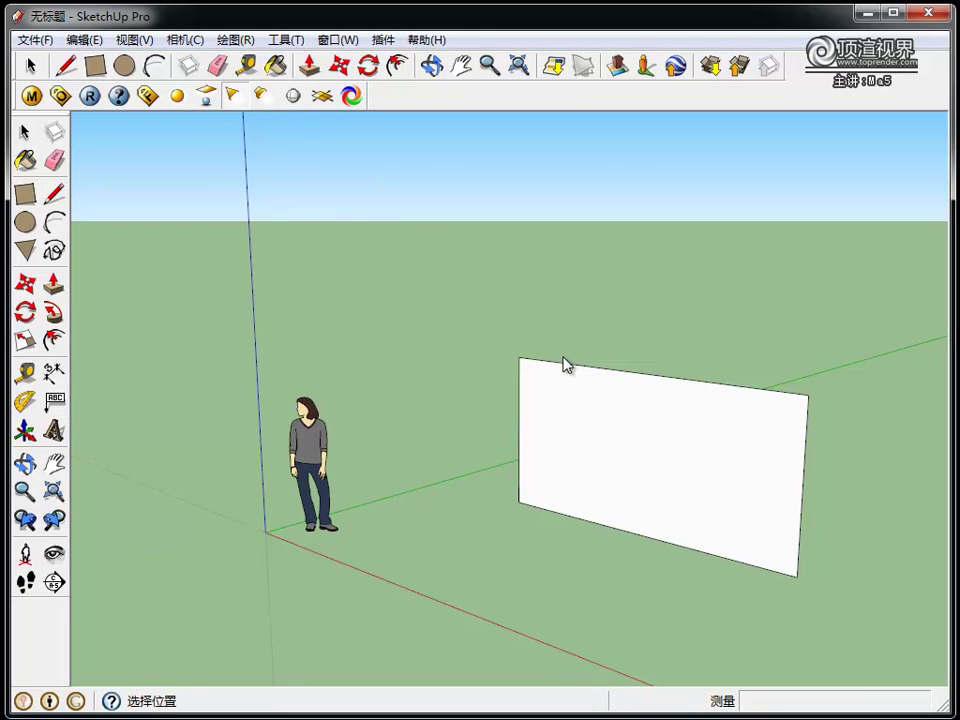
{"action": "left_click", "coordinate": [648, 381]}
{"action": "mouse_move", "coordinate": [666, 428]}
{"action": "middle_mouse_down"}
{"action": "mouse_move", "coordinate": [550, 469]}
{"action": "mouse_move", "coordinate": [657, 455]}
{"action": "mouse_move", "coordinate": [596, 482]}
{"action": "middle_mouse_up"}
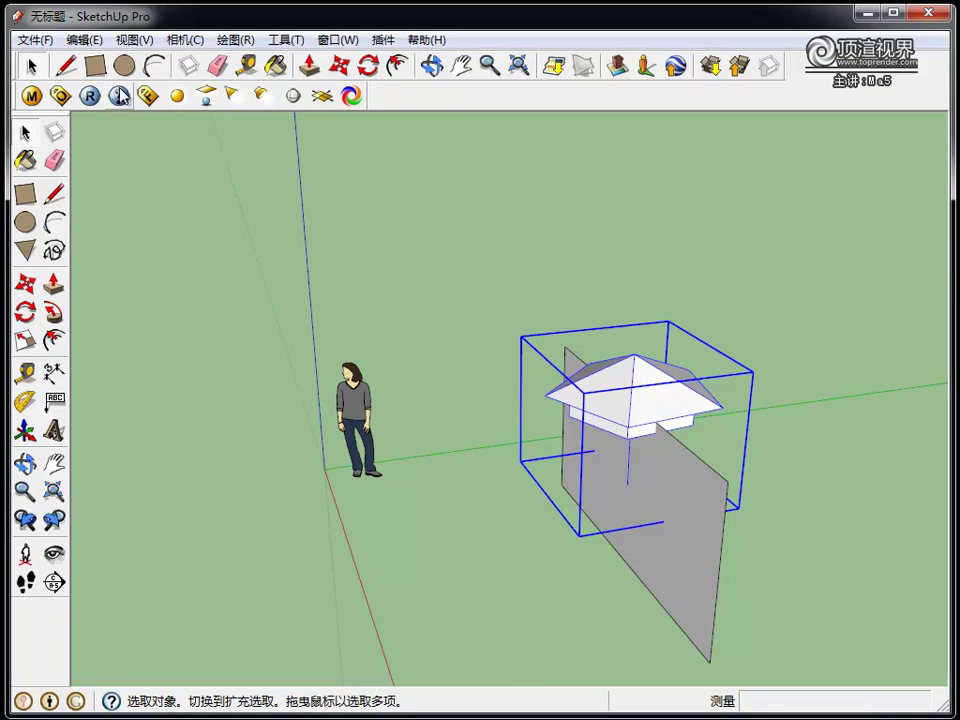
Try shifting the spotlight sideways, then undo the move.
{"action": "left_click", "coordinate": [341, 67]}
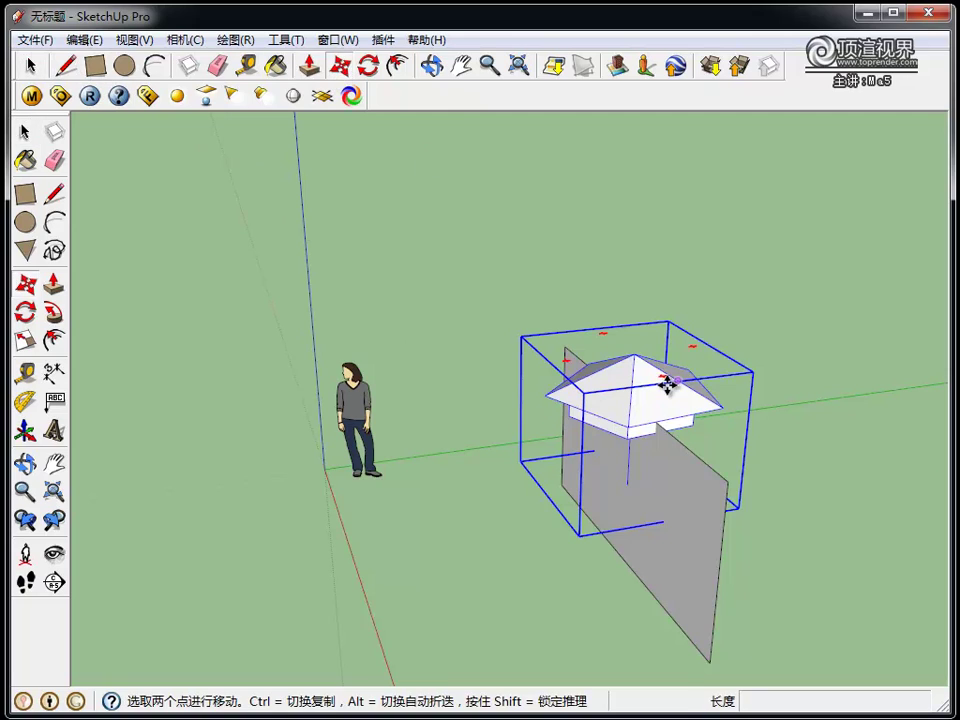
{"action": "left_click", "coordinate": [666, 387]}
{"action": "left_click", "coordinate": [628, 386]}
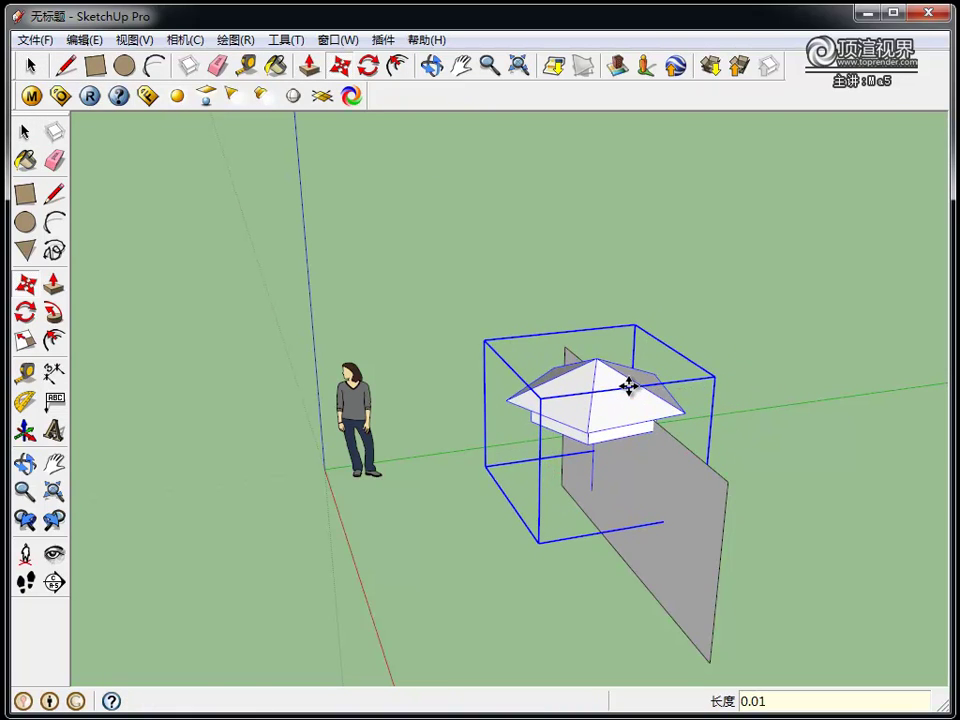
{"action": "key", "text": "ctrl+z"}
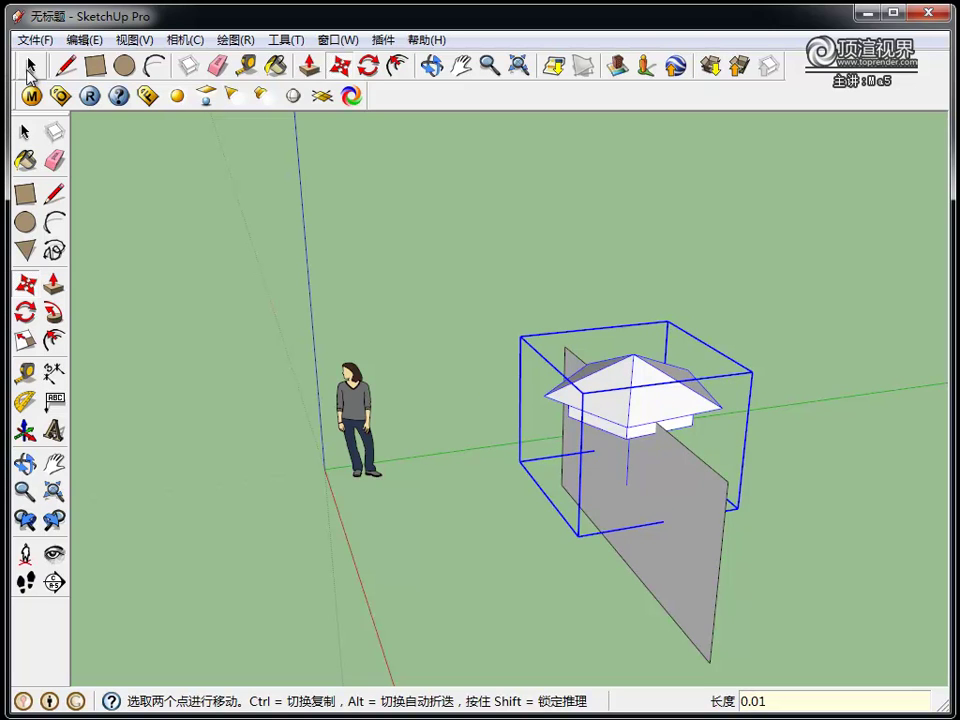
Deselect the spotlight and orbit and zoom to view the wall's front face.
{"action": "left_click", "coordinate": [30, 66]}
{"action": "middle_click_drag", "start_coordinate": [439, 300], "coordinate": [644, 302]}
{"action": "left_click", "coordinate": [467, 411]}
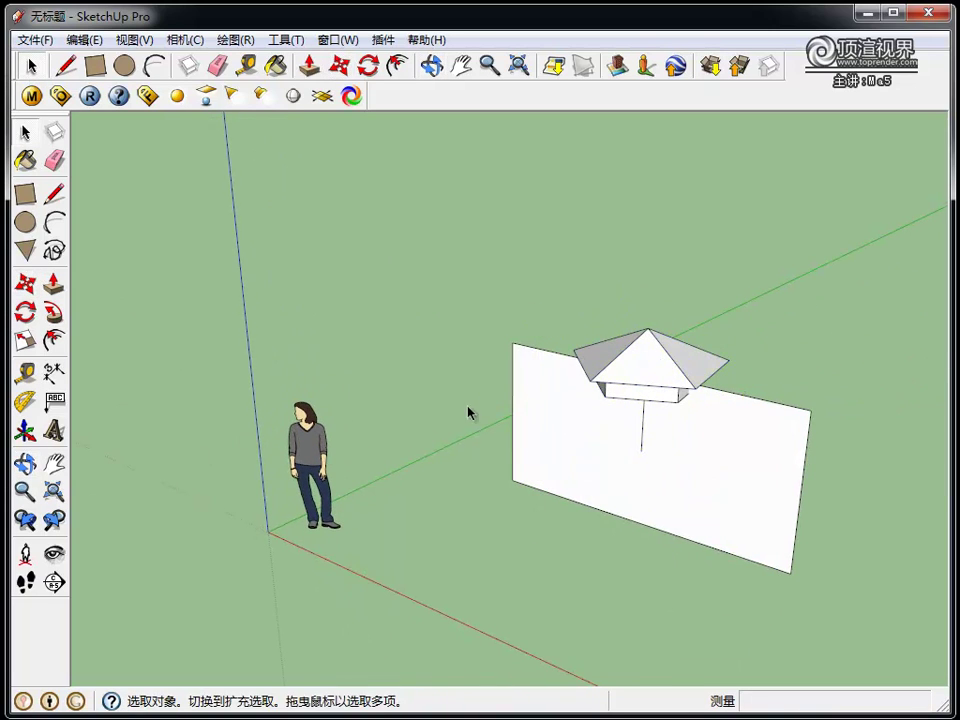
{"action": "mouse_move", "coordinate": [467, 411]}
{"action": "middle_mouse_down"}
{"action": "mouse_move", "coordinate": [600, 493]}
{"action": "mouse_move", "coordinate": [515, 455]}
{"action": "middle_mouse_up"}
{"action": "scroll", "coordinate": [515, 455], "scroll_direction": "down", "scroll_amount": 2}
{"action": "scroll", "coordinate": [803, 589], "scroll_direction": "up", "scroll_amount": 2}
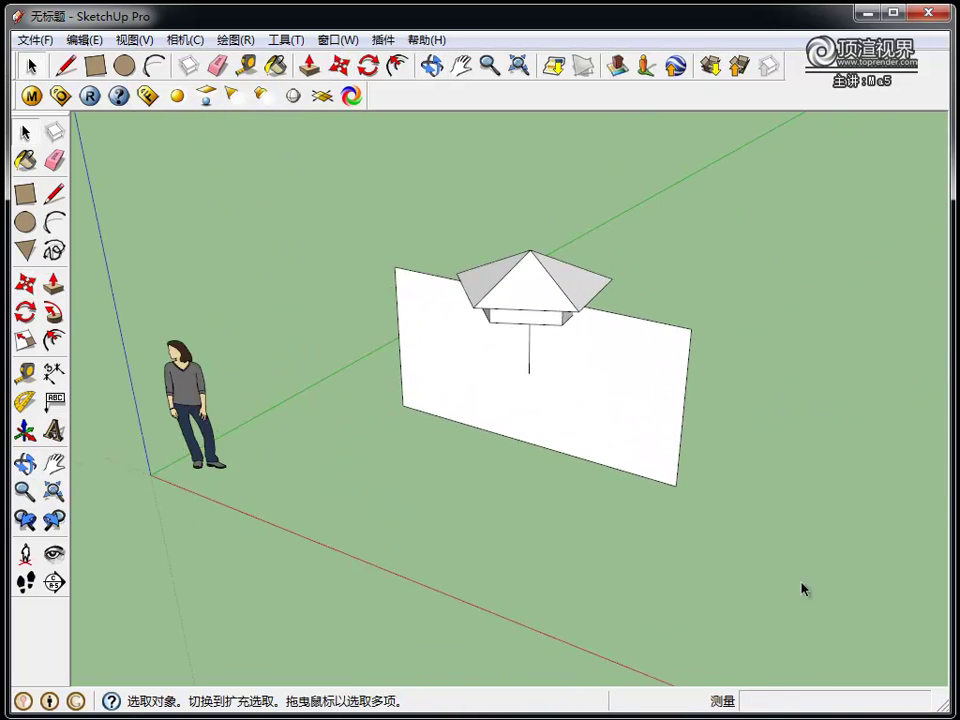
{"action": "scroll", "coordinate": [676, 516], "scroll_direction": "down", "scroll_amount": 1}
Add a V-Ray infinite plane on the ground.
{"action": "left_click", "coordinate": [322, 95]}
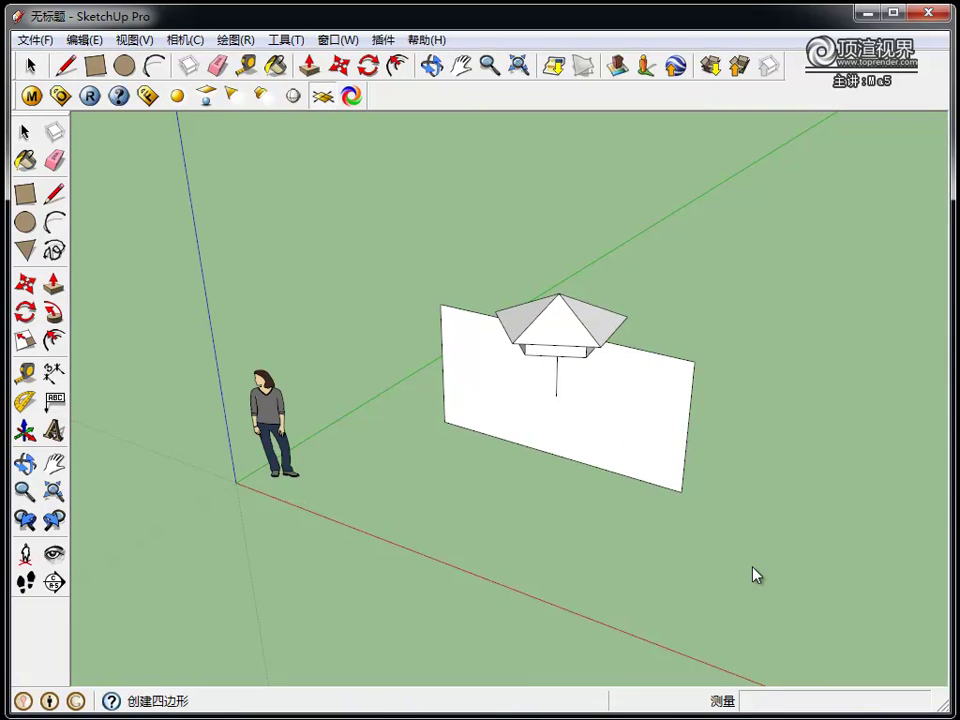
{"action": "left_click", "coordinate": [712, 561]}
{"action": "left_click", "coordinate": [757, 632]}
{"action": "middle_click_drag", "start_coordinate": [761, 579], "coordinate": [690, 504]}
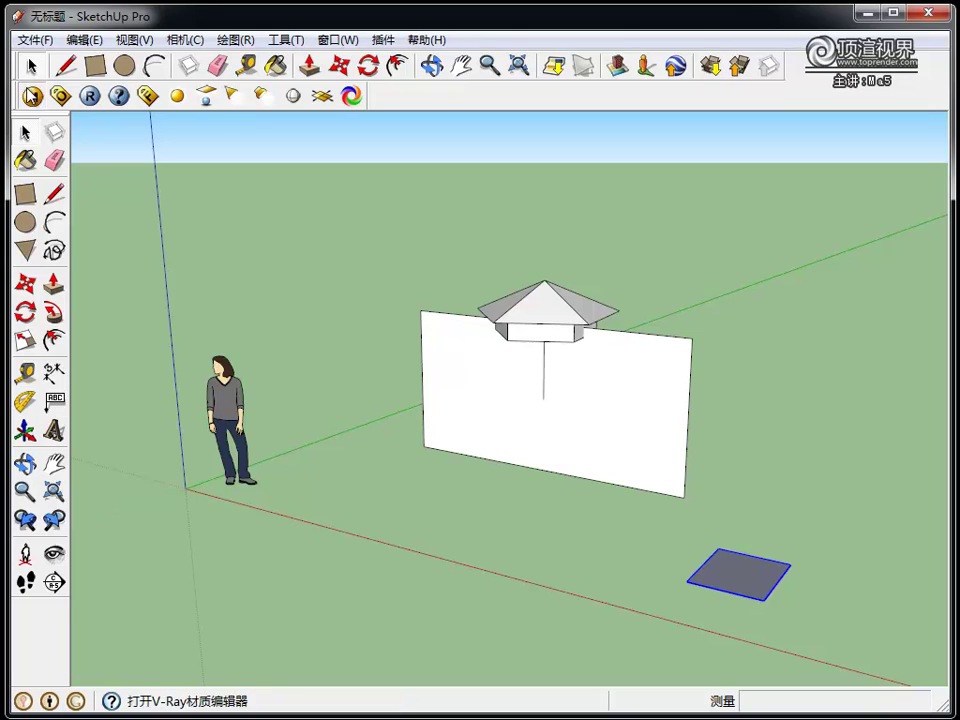
Create a new 缺省 material in the V-Ray material editor's scene materials.
{"action": "left_click", "coordinate": [31, 95]}
{"action": "right_click", "coordinate": [125, 311]}
{"action": "mouse_move", "coordinate": [178, 315]}
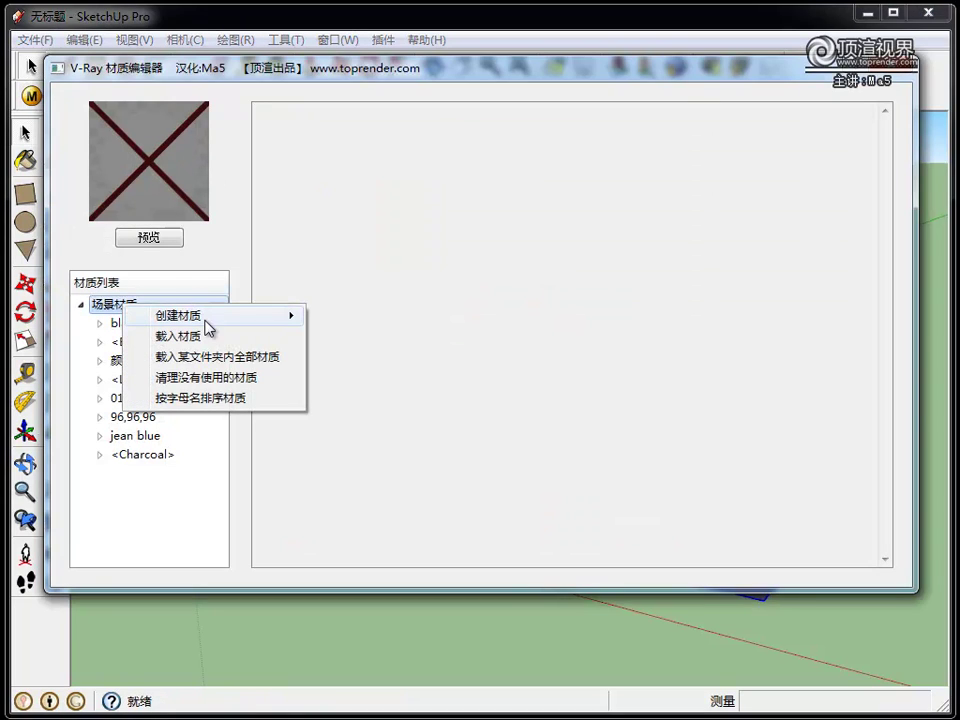
{"action": "left_click", "coordinate": [414, 379]}
{"action": "left_click", "coordinate": [120, 473]}
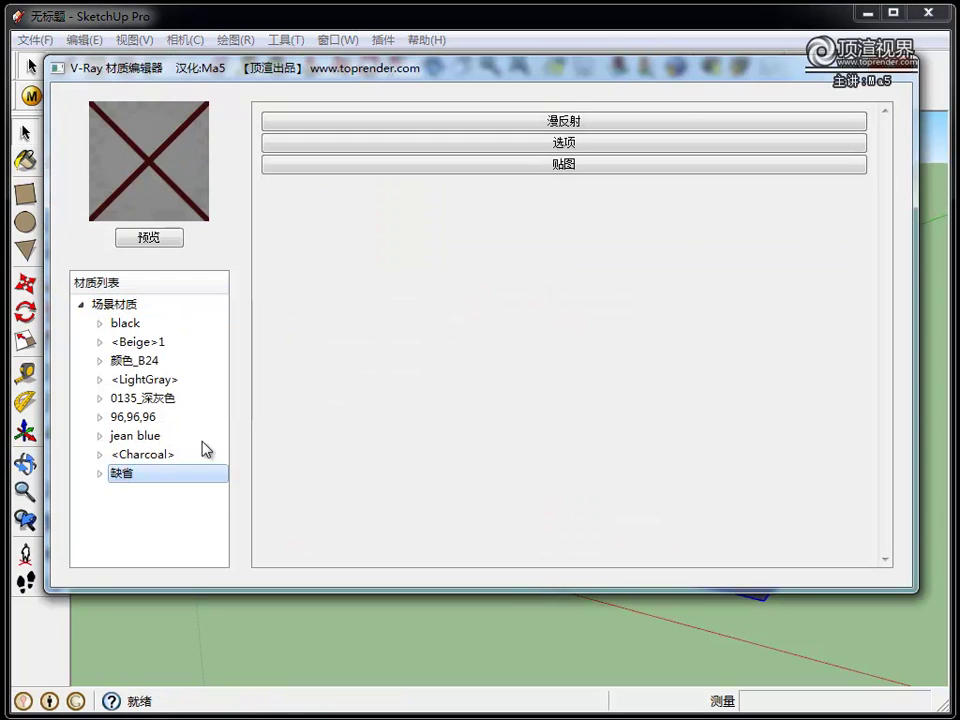
Apply the 缺省 material to the selected wall and close the material editor.
{"action": "left_click_drag", "start_coordinate": [612, 76], "coordinate": [415, 703]}
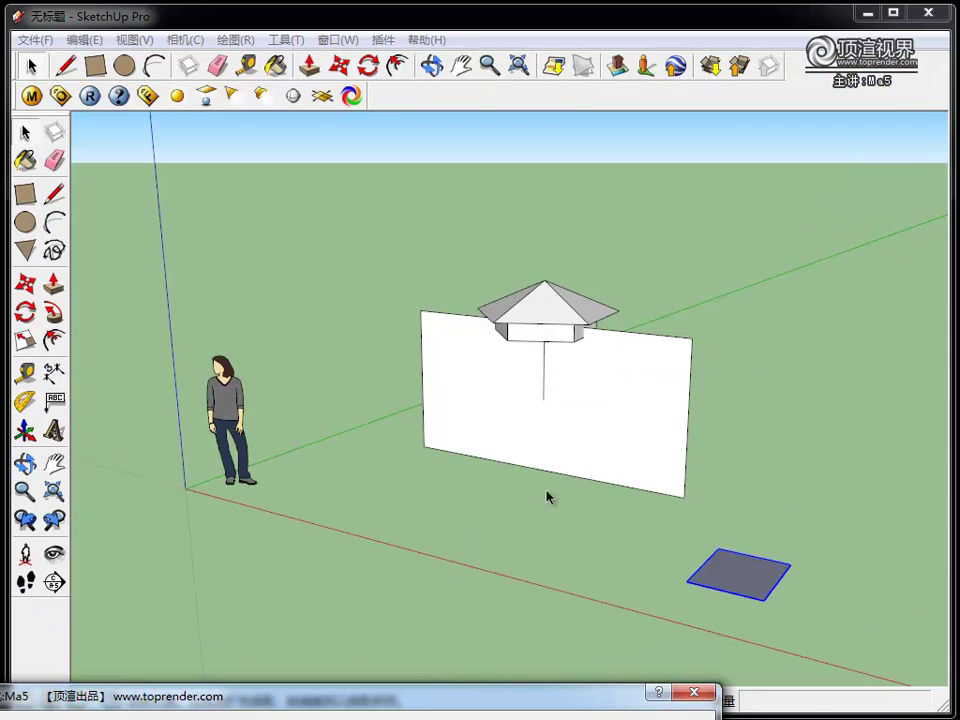
{"action": "left_click", "coordinate": [631, 424]}
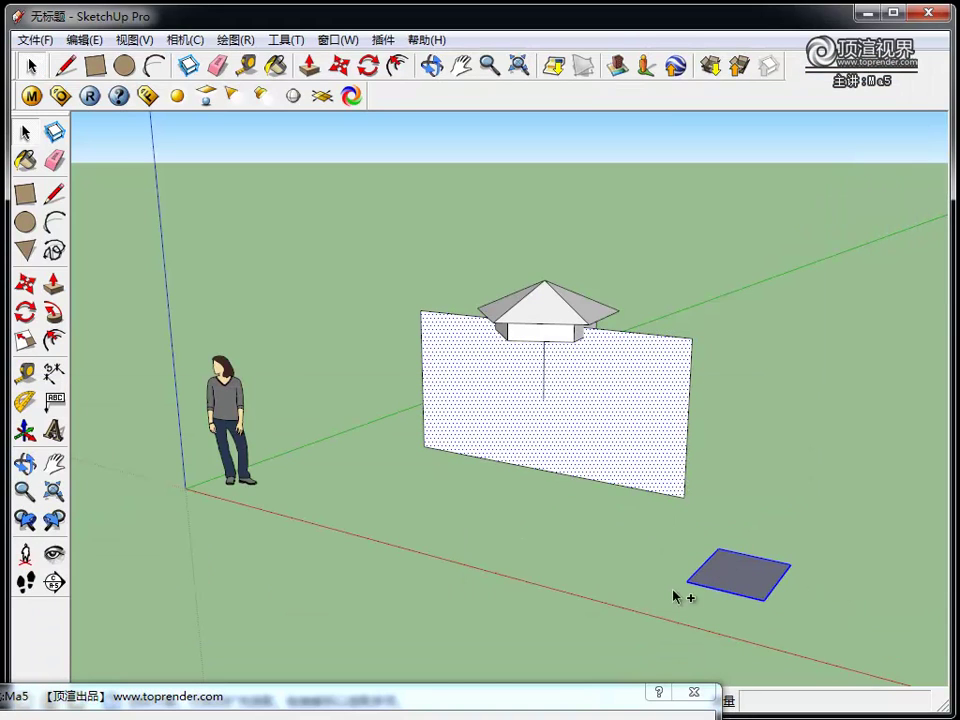
{"action": "left_click_drag", "start_coordinate": [446, 697], "coordinate": [672, 100]}
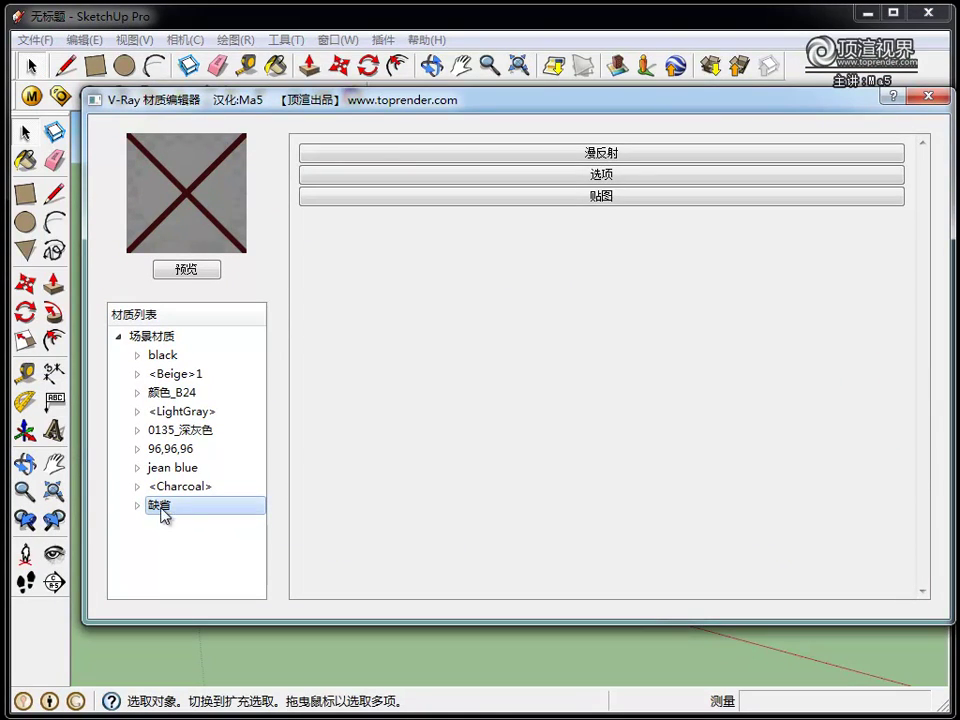
{"action": "right_click", "coordinate": [160, 506]}
{"action": "left_click", "coordinate": [289, 655]}
{"action": "left_click", "coordinate": [928, 95]}
{"action": "left_click", "coordinate": [610, 493]}
{"action": "mouse_move", "coordinate": [533, 446]}
{"action": "middle_mouse_down"}
{"action": "mouse_move", "coordinate": [472, 462]}
{"action": "mouse_move", "coordinate": [529, 501]}
{"action": "middle_mouse_up"}
Change the spotlight's 亮度 from 1.0 to 20 in the light editor and apply it.
{"action": "left_click", "coordinate": [548, 312]}
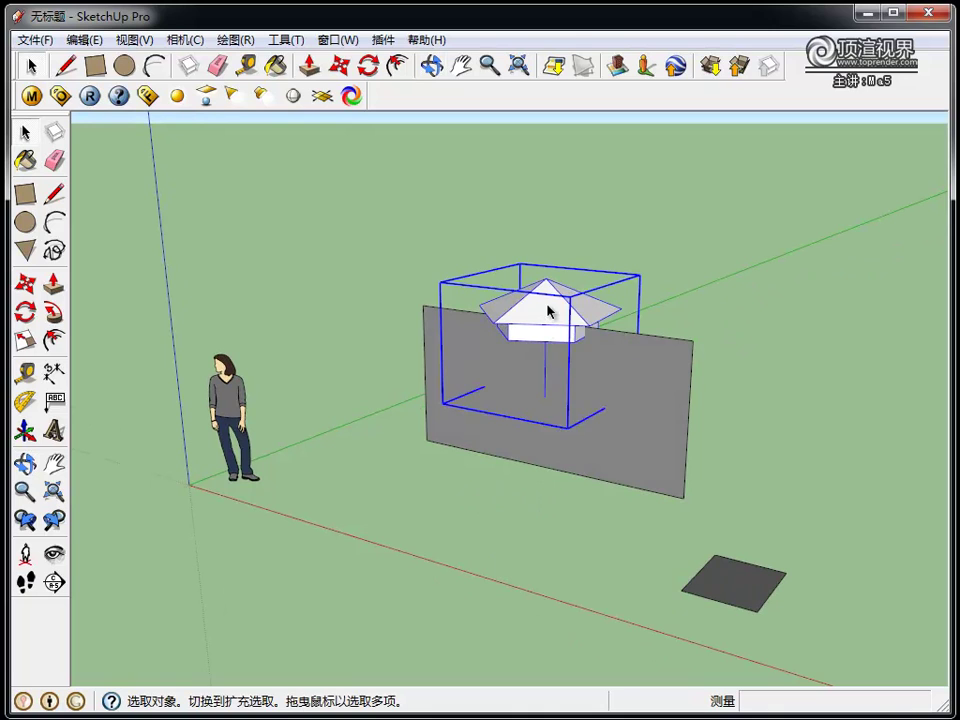
{"action": "right_click", "coordinate": [548, 312]}
{"action": "left_click", "coordinate": [790, 621]}
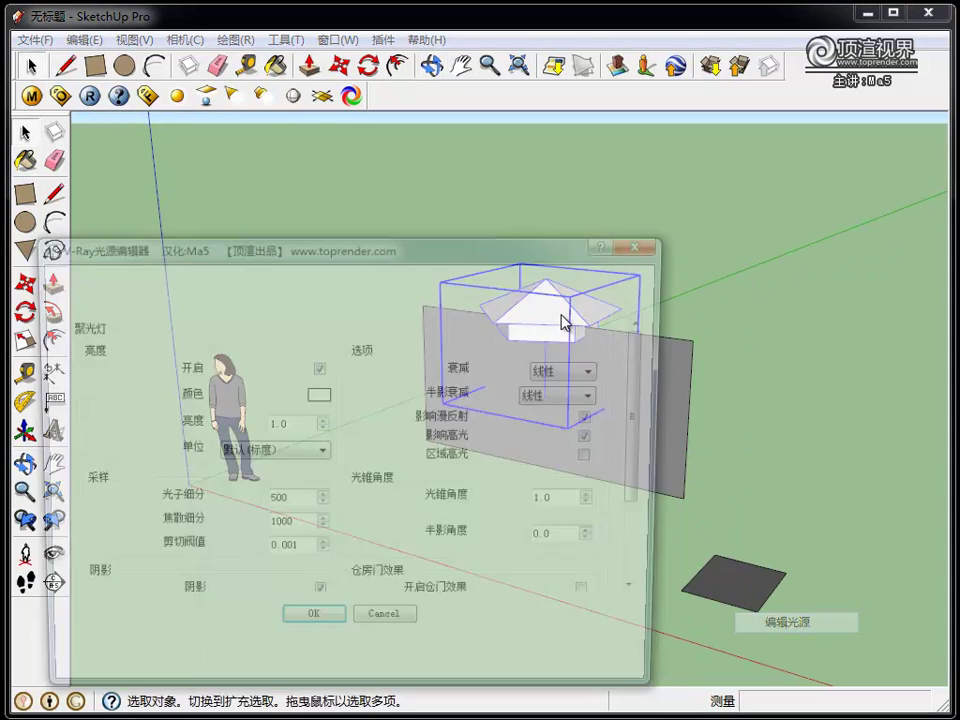
{"action": "left_click_drag", "start_coordinate": [501, 254], "coordinate": [577, 173]}
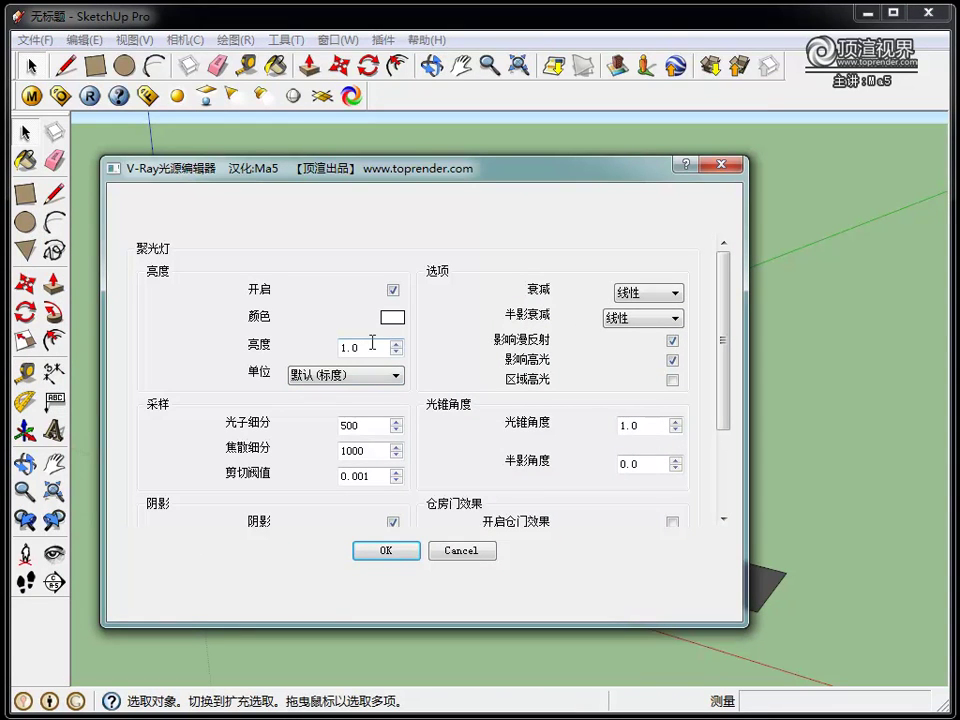
{"action": "left_click_drag", "start_coordinate": [370, 354], "coordinate": [268, 348]}
{"action": "left_click", "coordinate": [390, 556]}
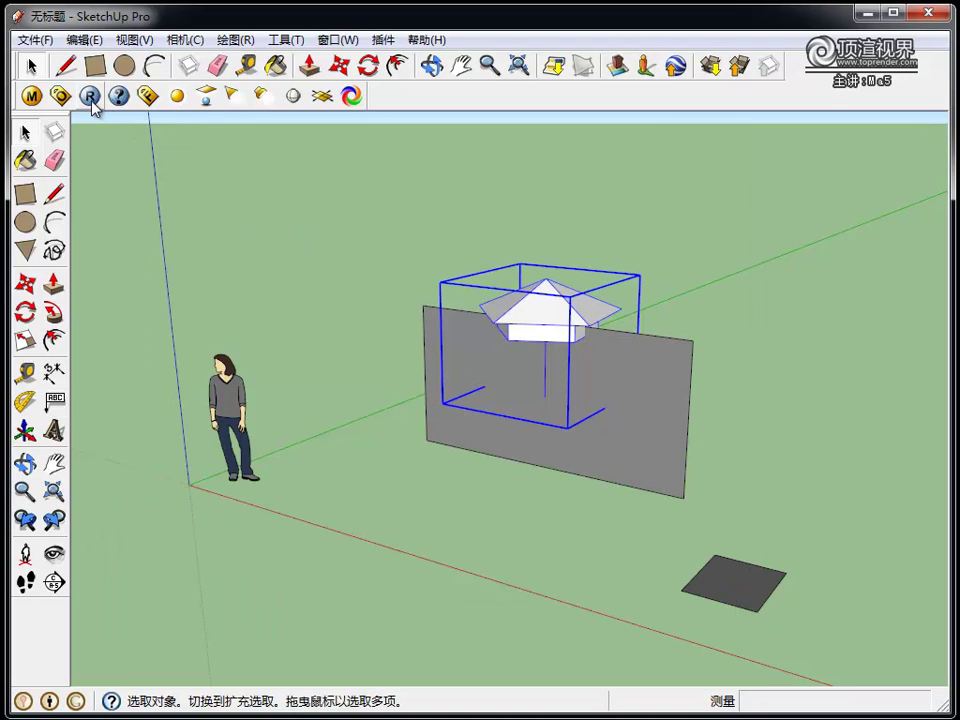
In V-Ray Options under 环境, uncheck 全局光颜色 and 背景颜色.
{"action": "left_click", "coordinate": [90, 97]}
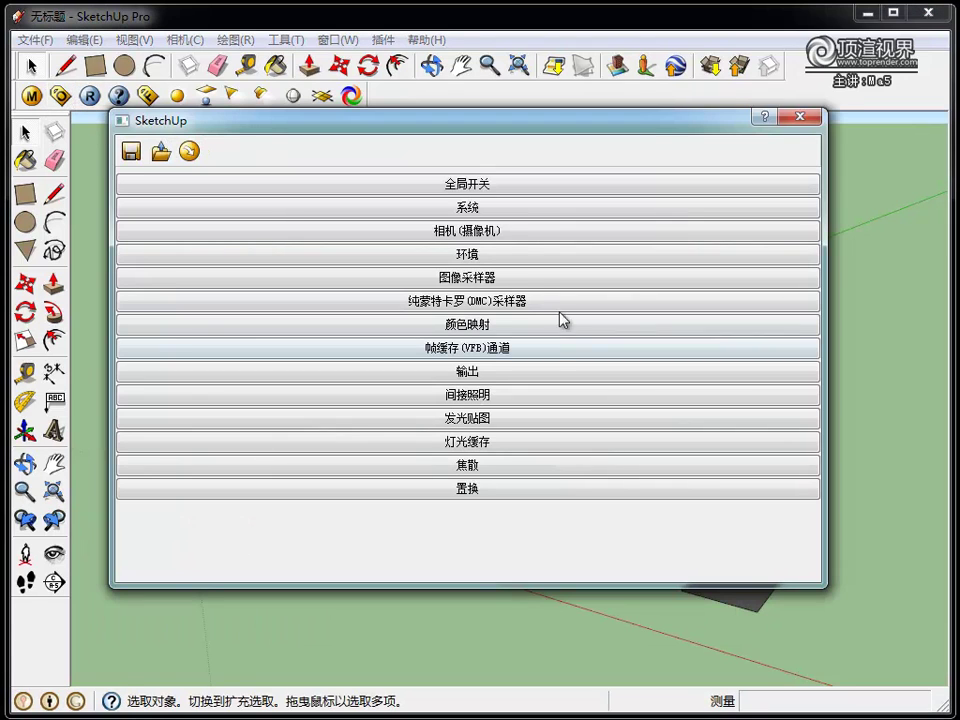
{"action": "left_click", "coordinate": [451, 255]}
{"action": "left_click", "coordinate": [220, 310]}
{"action": "left_click", "coordinate": [220, 344]}
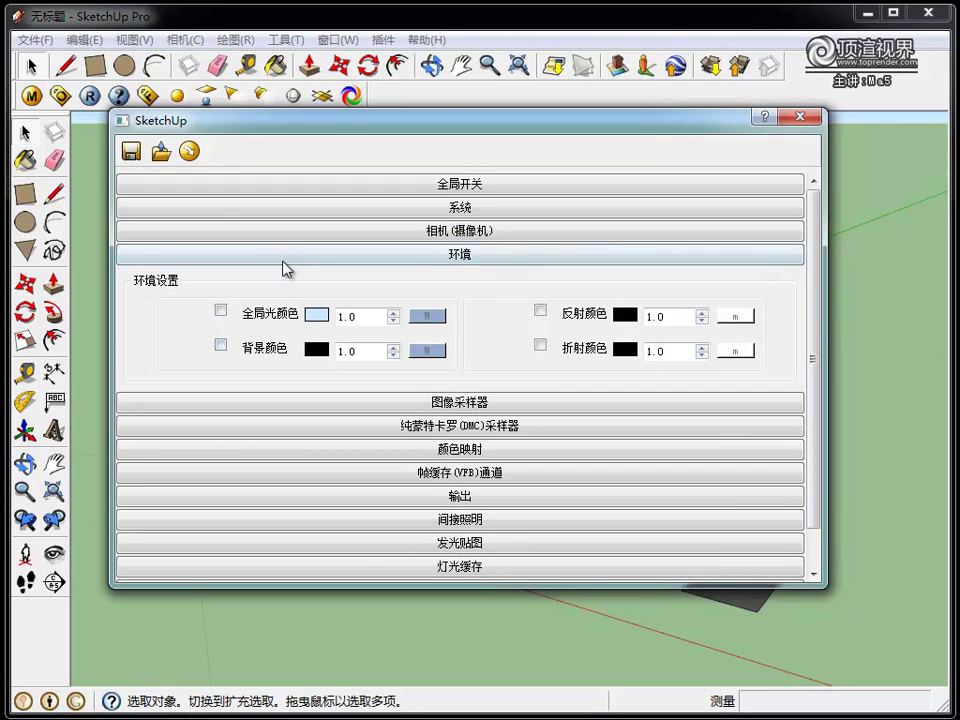
{"action": "left_click", "coordinate": [283, 262]}
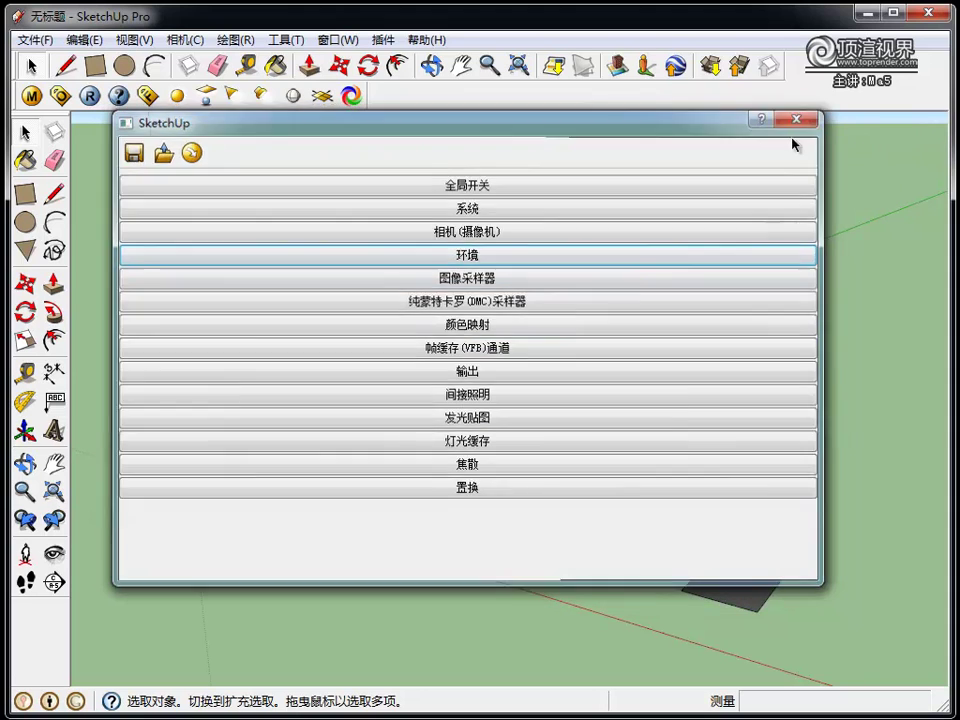
{"action": "left_click", "coordinate": [796, 119]}
Render the spotlit wall, close the frame buffer, and reopen the spotlight's 编辑光源 settings.
{"action": "middle_click_drag", "start_coordinate": [544, 435], "coordinate": [584, 434]}
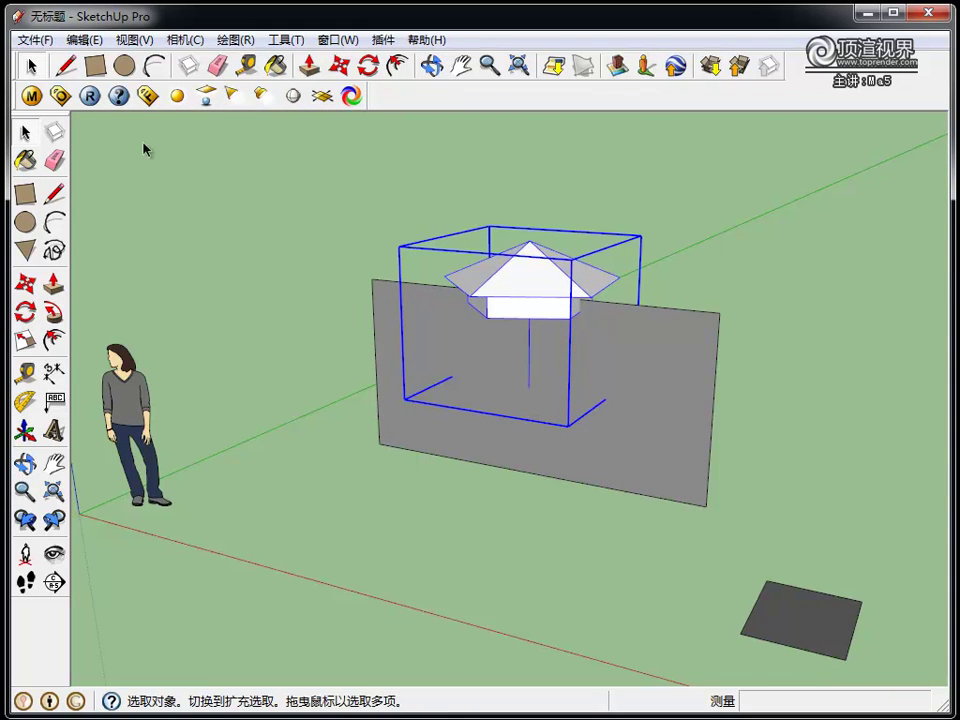
{"action": "left_click", "coordinate": [92, 97]}
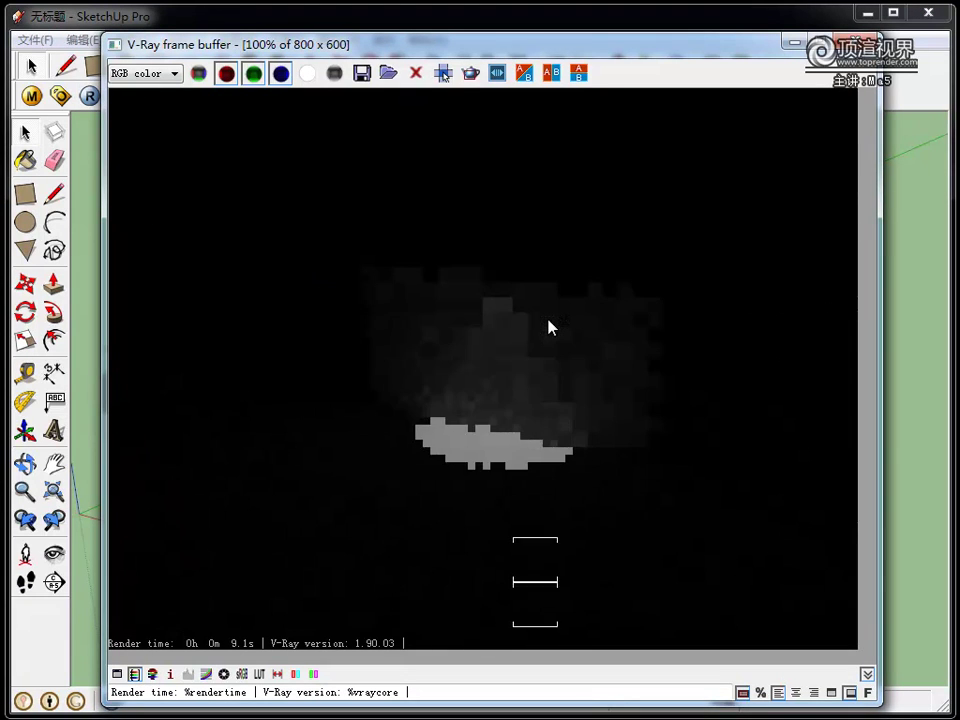
{"action": "scroll", "coordinate": [549, 328], "scroll_direction": "up", "scroll_amount": 1}
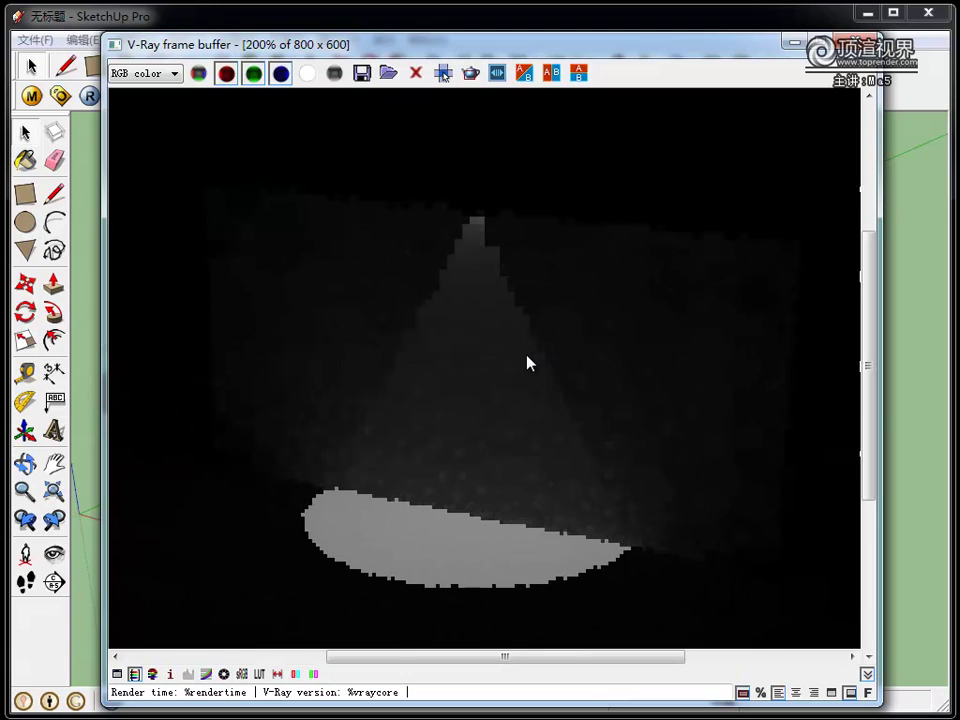
{"action": "scroll", "coordinate": [528, 363], "scroll_direction": "down", "scroll_amount": 1}
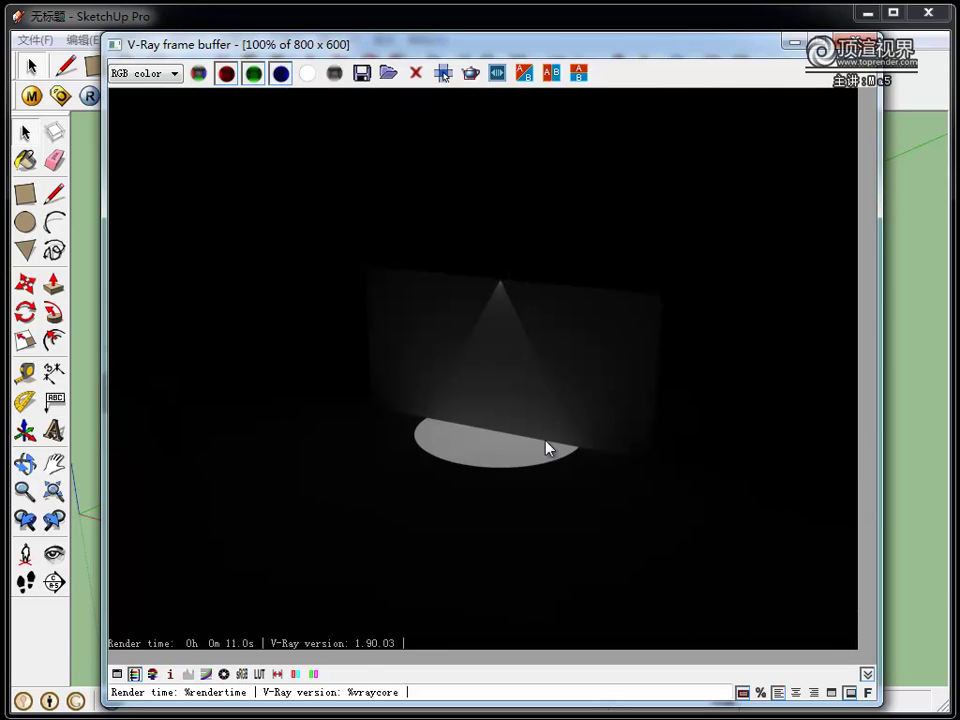
{"action": "scroll", "coordinate": [502, 313], "scroll_direction": "up", "scroll_amount": 1}
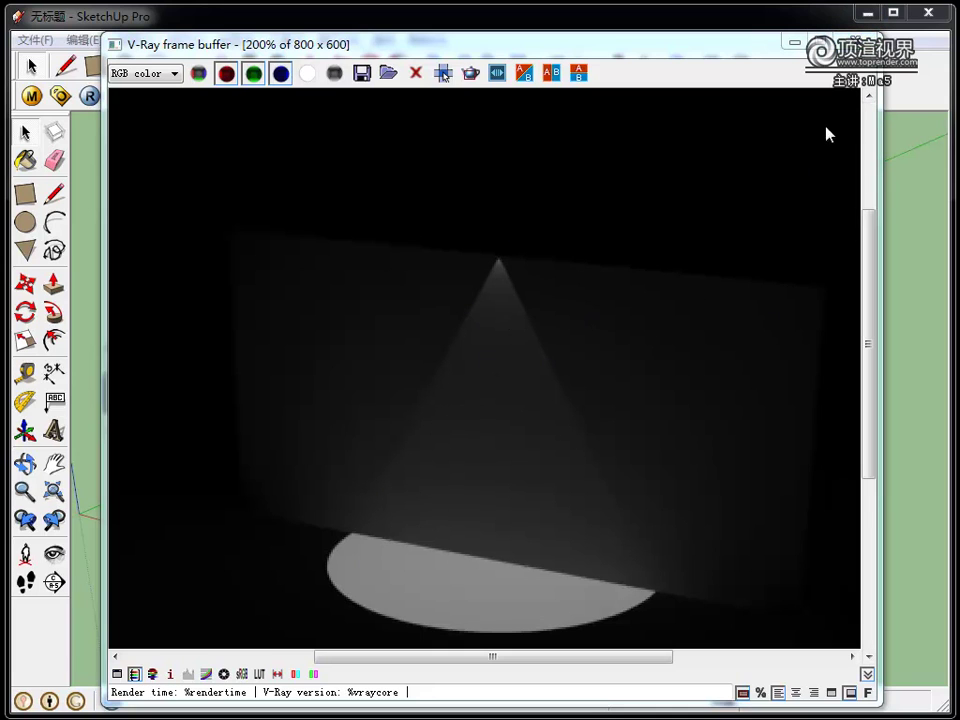
{"action": "left_click", "coordinate": [858, 43]}
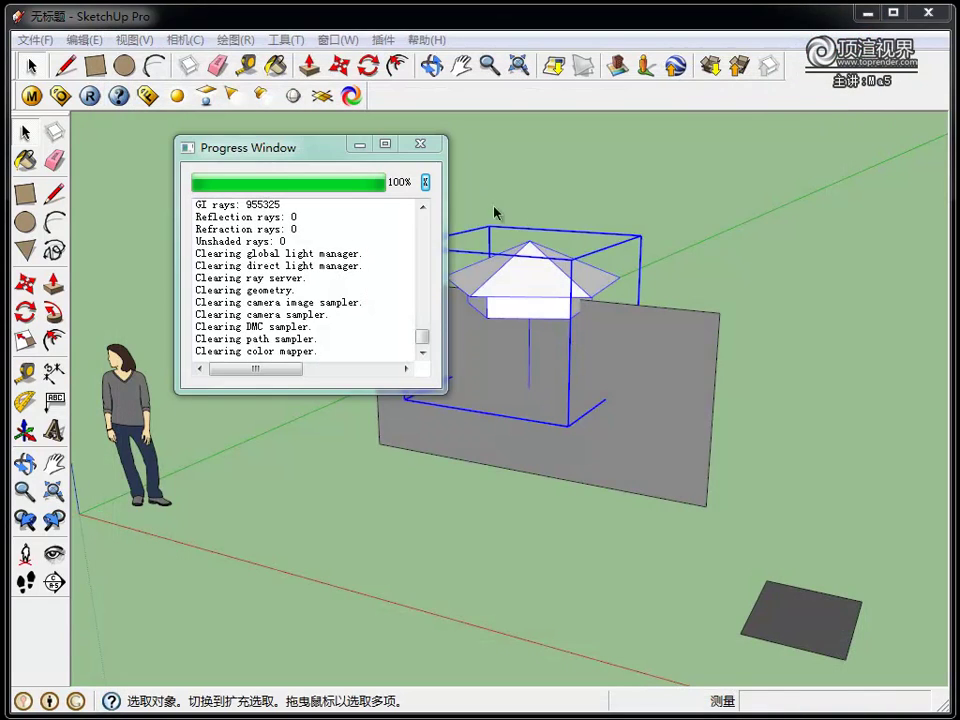
{"action": "left_click", "coordinate": [420, 143]}
{"action": "right_click", "coordinate": [540, 286]}
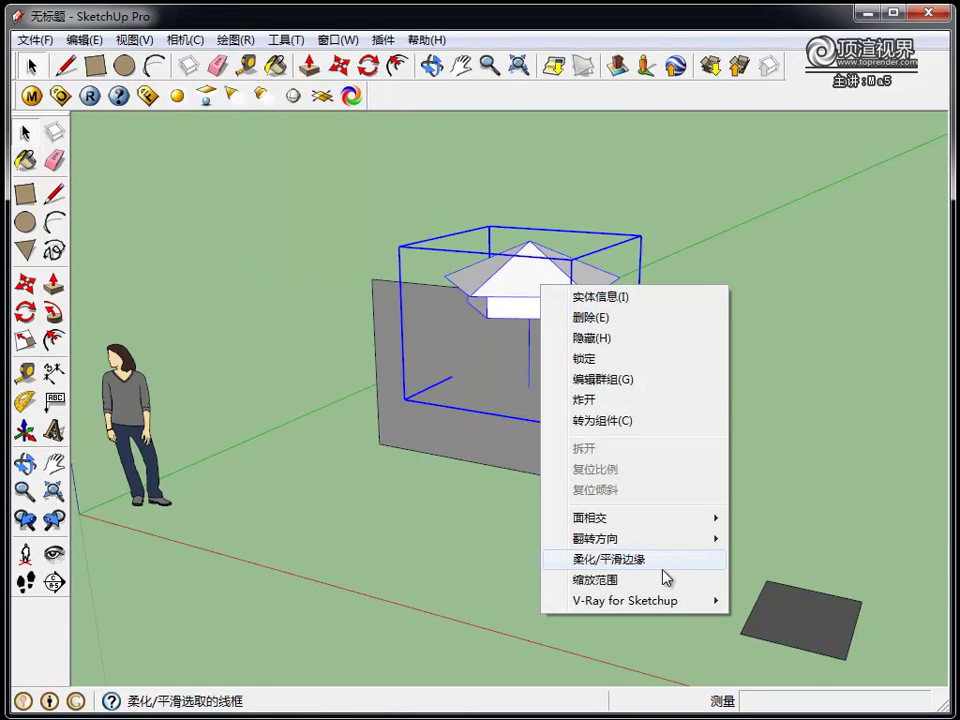
{"action": "mouse_move", "coordinate": [625, 600]}
{"action": "left_click", "coordinate": [767, 602]}
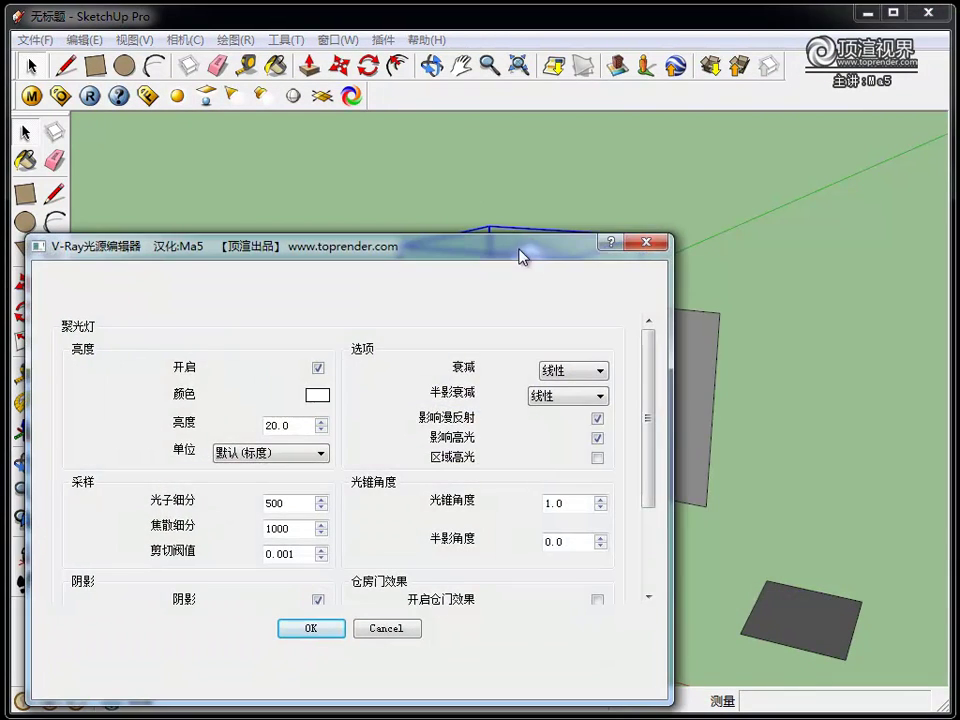
Enter 1.5 as the spotlight's 光锥角度, confirm with OK, and deselect the light.
{"action": "left_click_drag", "start_coordinate": [518, 255], "coordinate": [626, 152]}
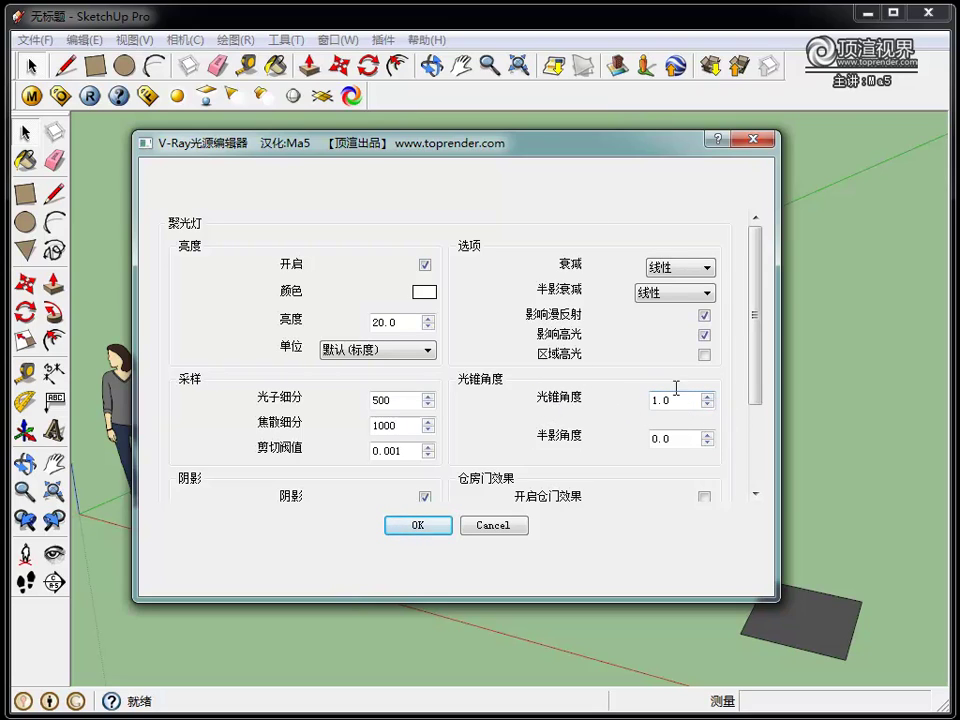
{"action": "left_click_drag", "start_coordinate": [569, 157], "coordinate": [535, 268]}
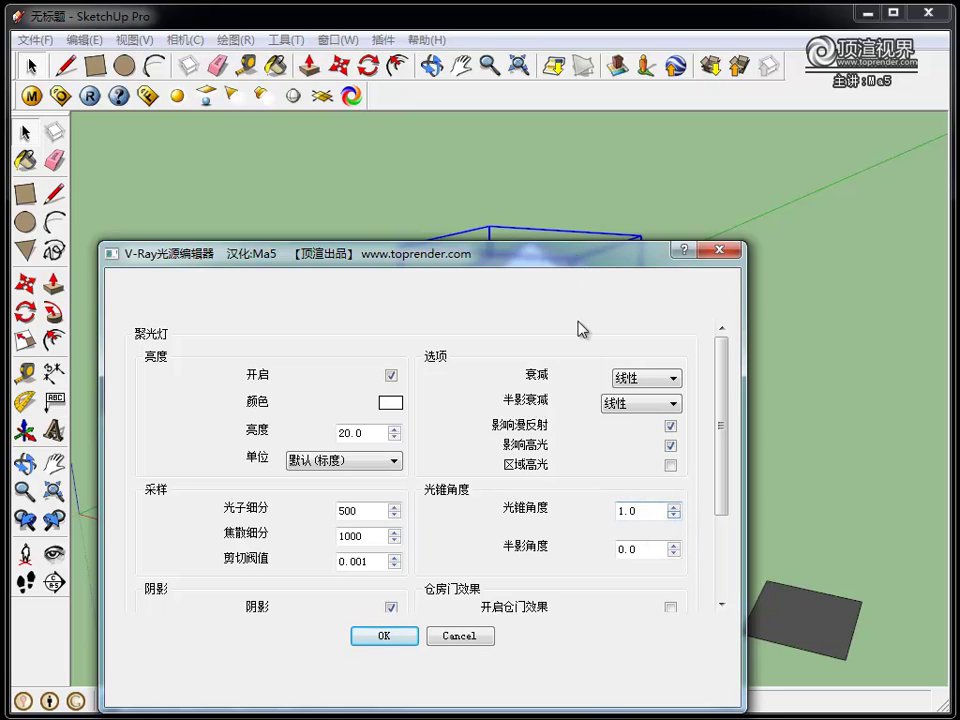
{"action": "left_click_drag", "start_coordinate": [575, 262], "coordinate": [622, 150]}
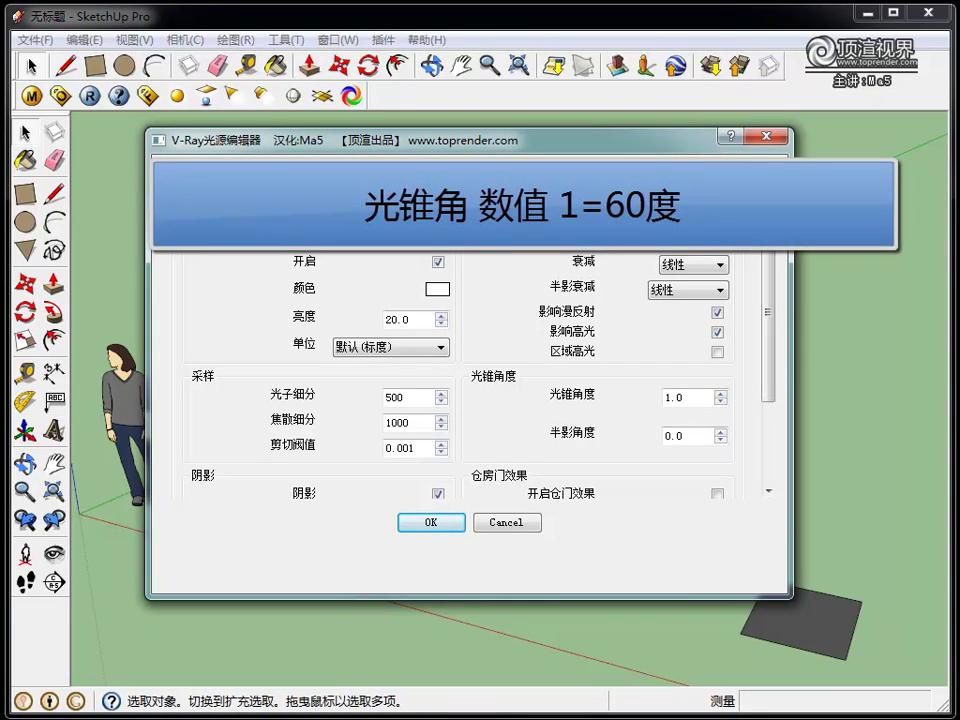
{"action": "left_click_drag", "start_coordinate": [696, 398], "coordinate": [588, 403]}
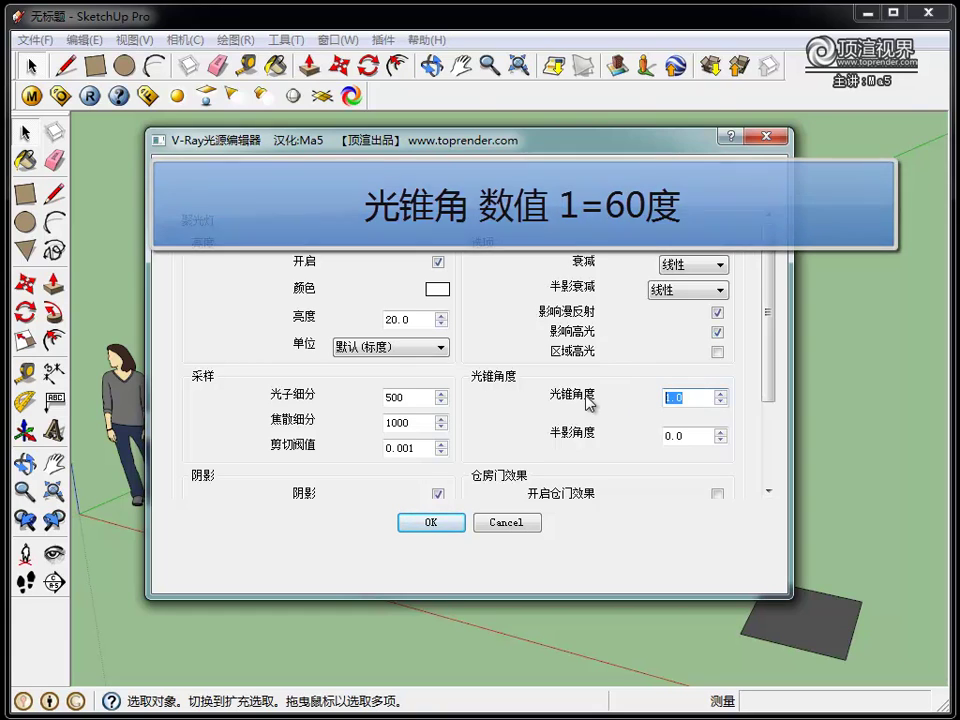
{"action": "type", "text": "1.5"}
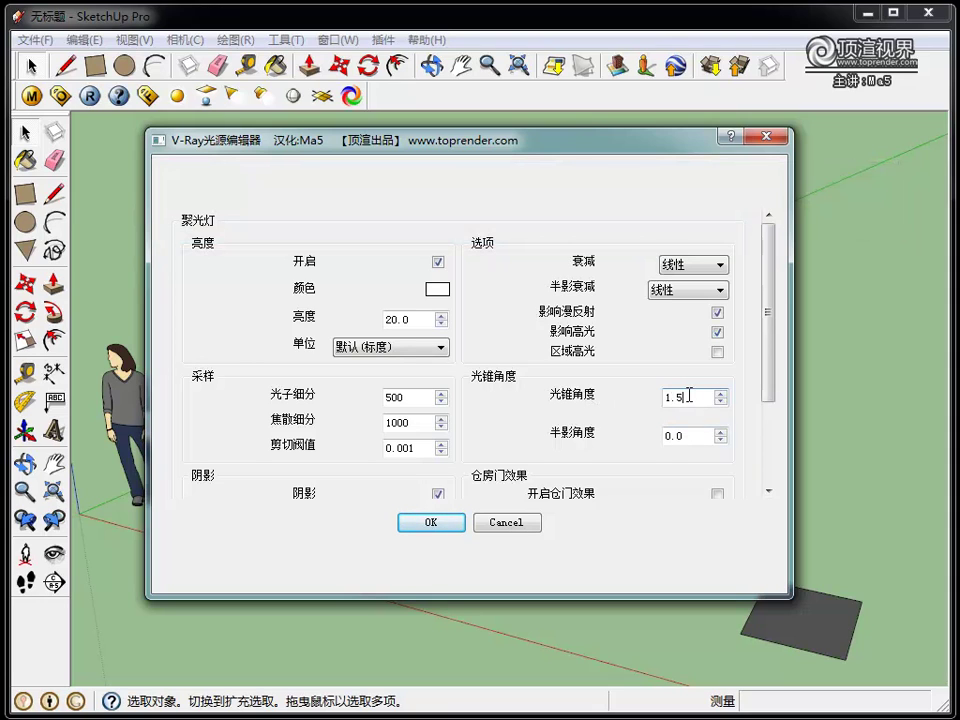
{"action": "left_click", "coordinate": [429, 525]}
{"action": "left_click", "coordinate": [483, 492]}
Re-render the wider-cone scene in V-Ray, zoom over the result, then return to the model view.
{"action": "scroll", "coordinate": [519, 410], "scroll_direction": "up", "scroll_amount": 1}
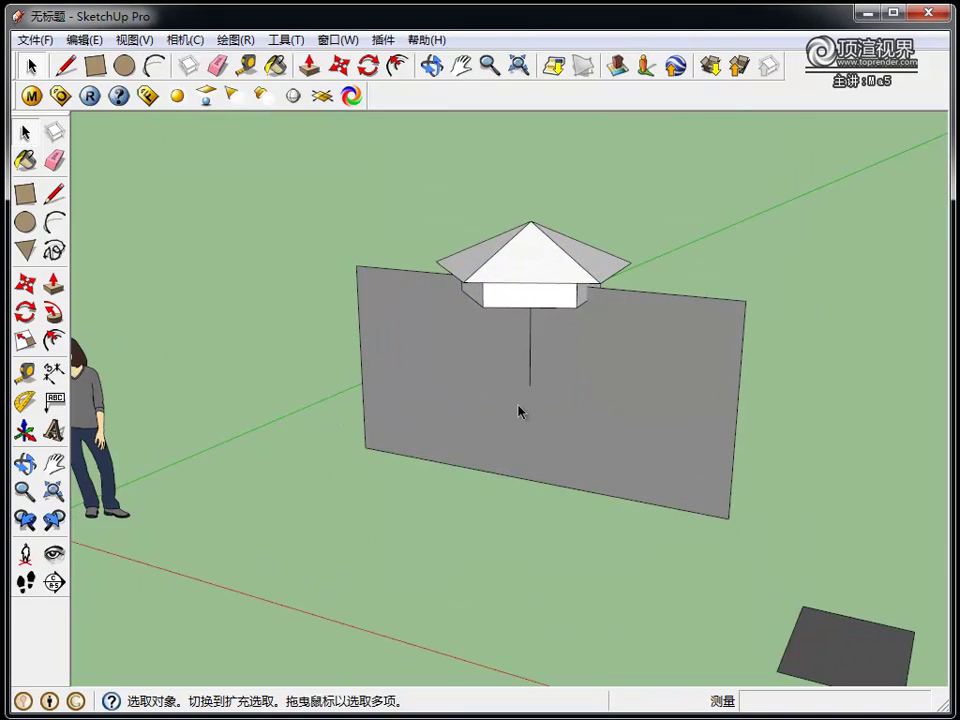
{"action": "left_click", "coordinate": [90, 96]}
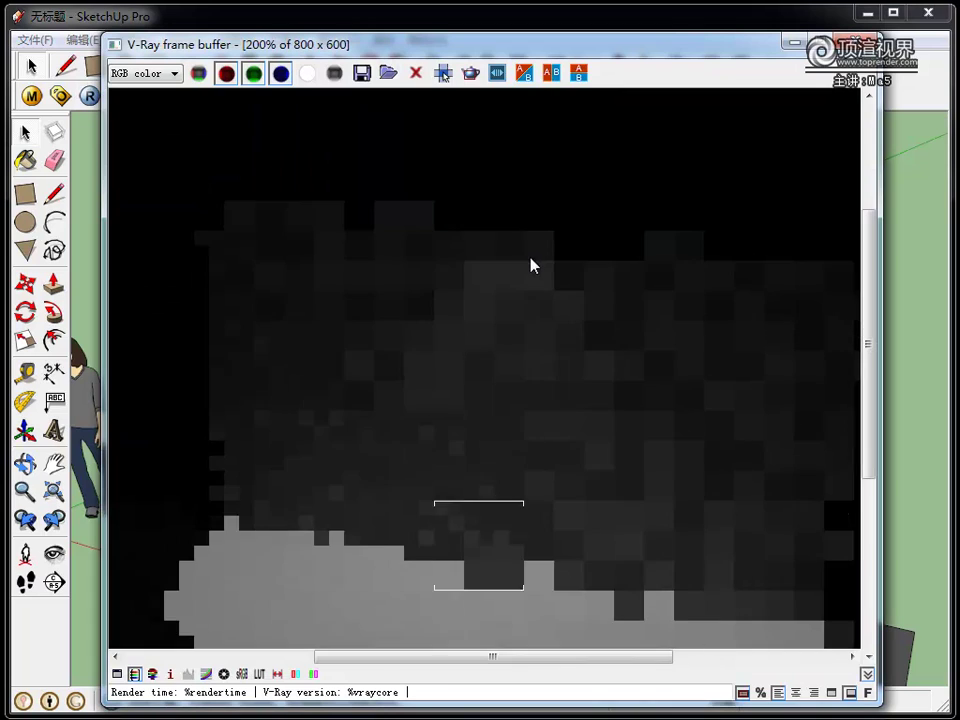
{"action": "scroll", "coordinate": [530, 275], "scroll_direction": "down", "scroll_amount": 1}
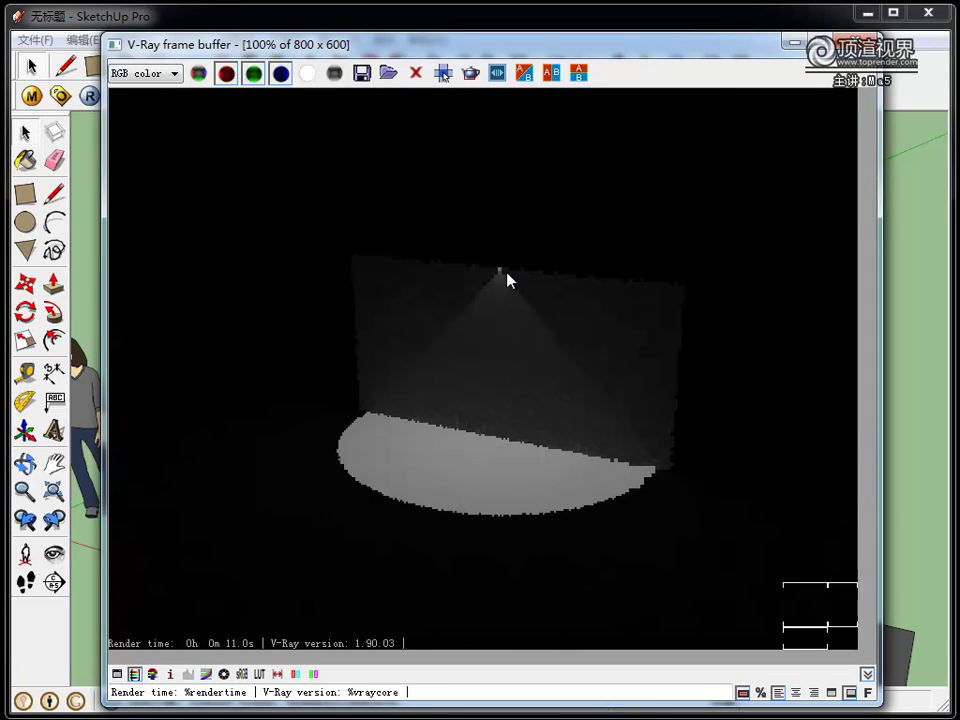
{"action": "scroll", "coordinate": [508, 276], "scroll_direction": "up", "scroll_amount": 1}
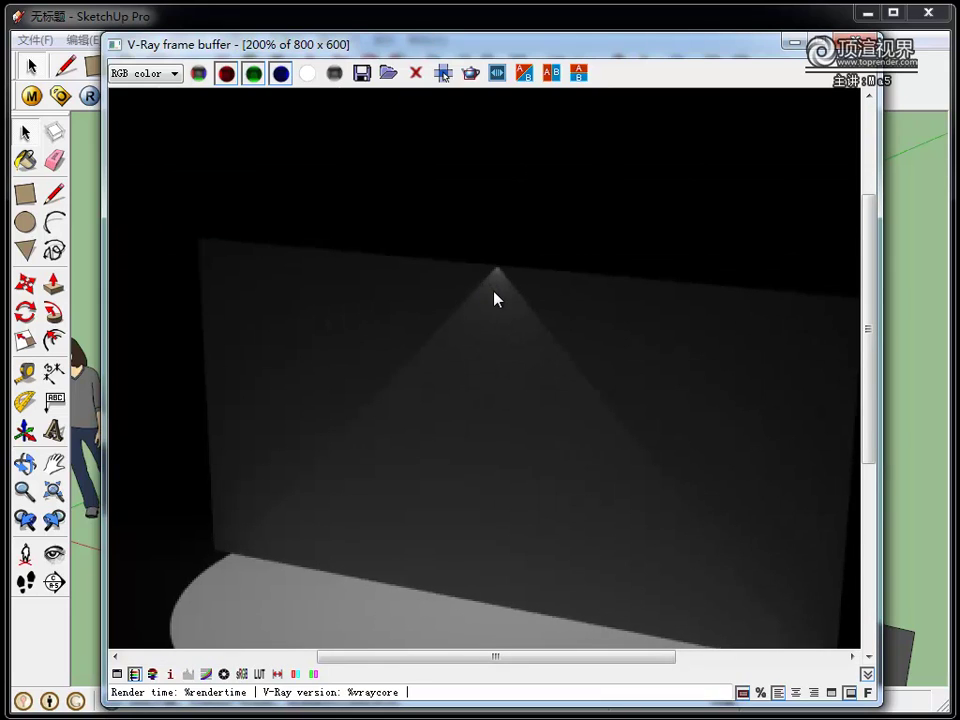
{"action": "scroll", "coordinate": [577, 270], "scroll_direction": "down", "scroll_amount": 1}
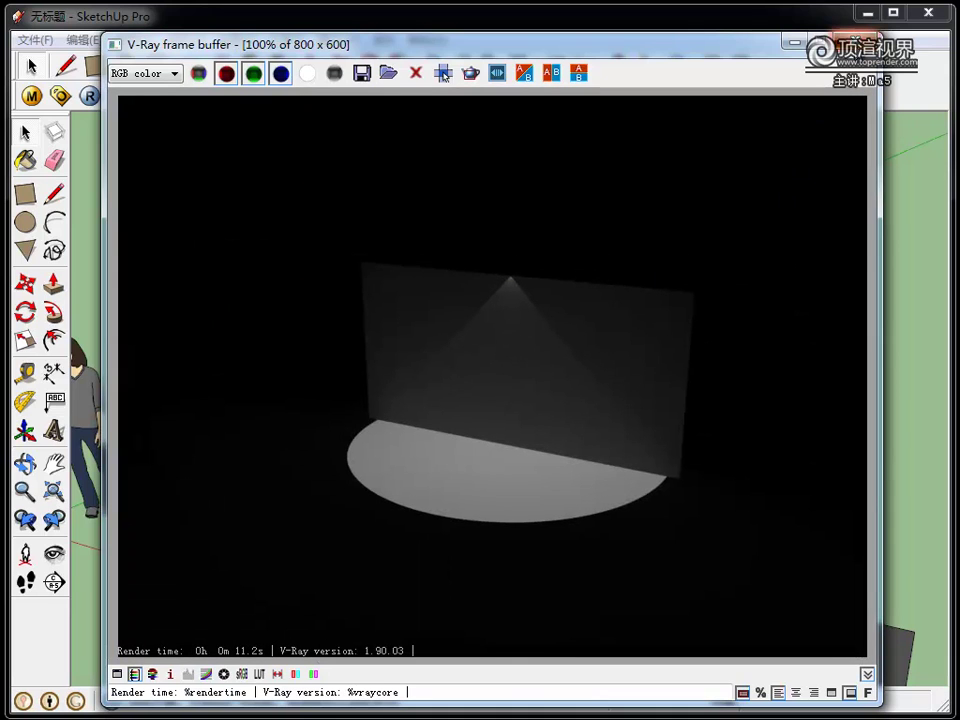
{"action": "left_click", "coordinate": [638, 24]}
Change the spotlight's cone angle from 1.5 to 0.5 in the V-Ray light editor.
{"action": "left_click", "coordinate": [422, 146]}
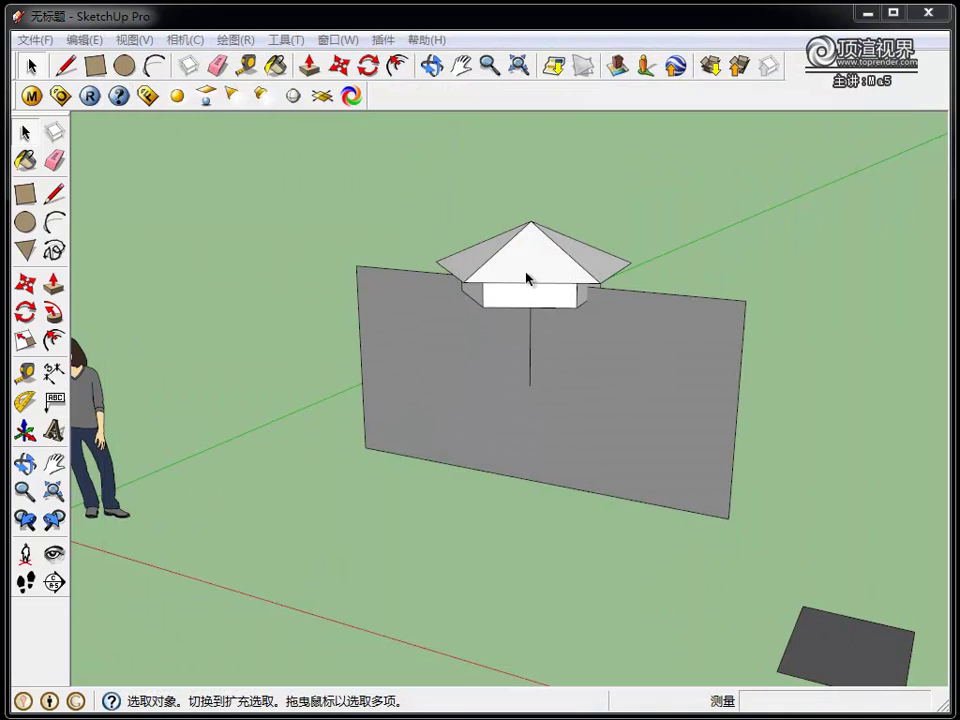
{"action": "right_click", "coordinate": [527, 275]}
{"action": "left_click", "coordinate": [726, 590]}
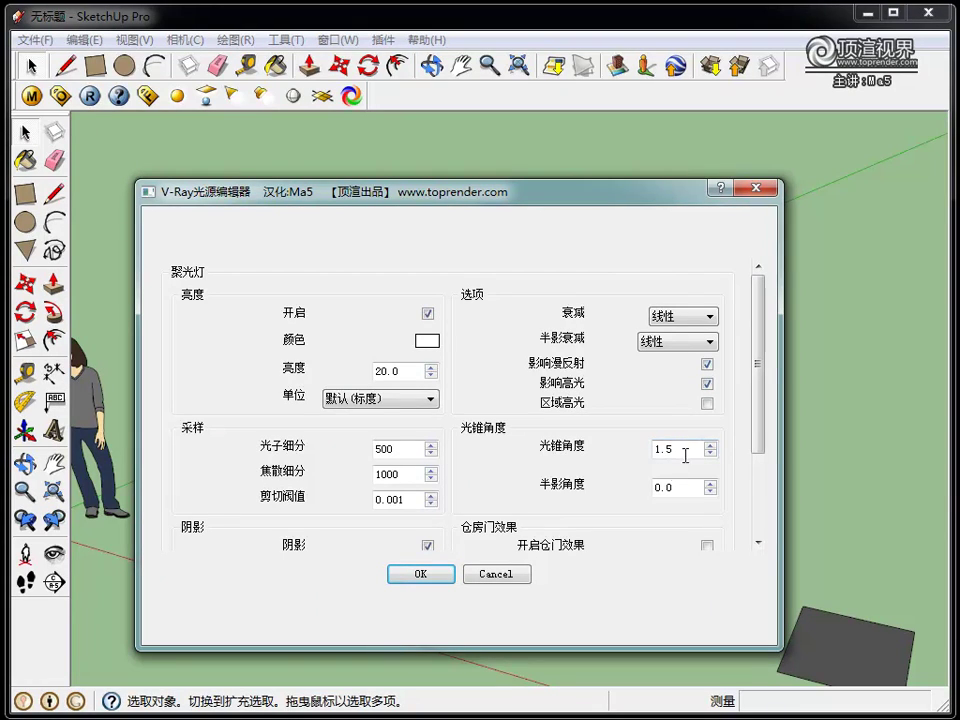
{"action": "left_click_drag", "start_coordinate": [686, 450], "coordinate": [603, 453]}
{"action": "type", "text": ".5"}
{"action": "left_click", "coordinate": [428, 568]}
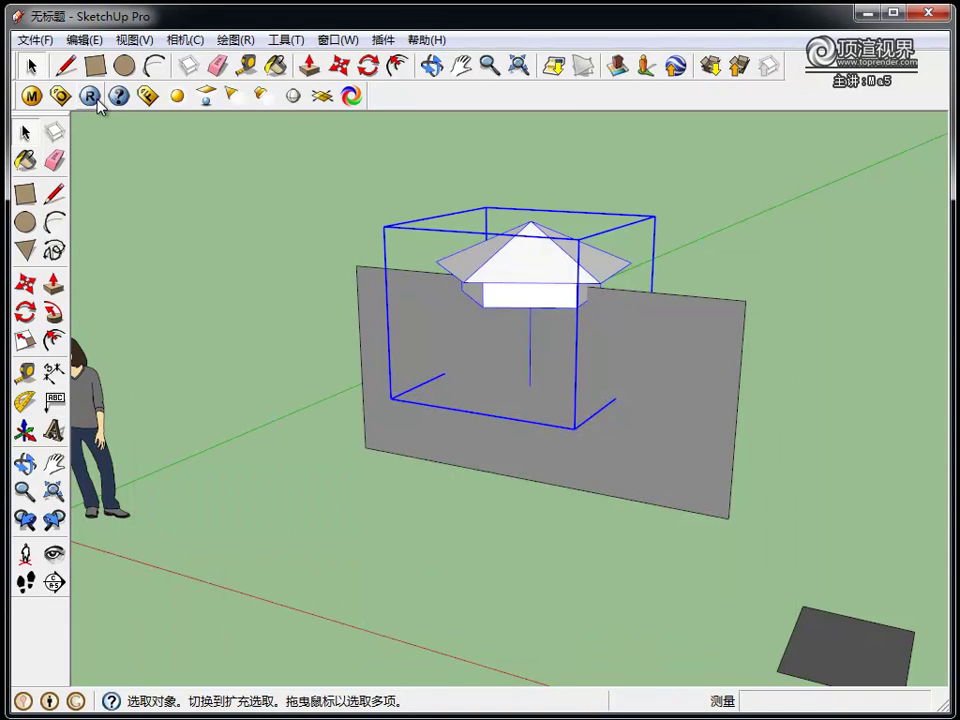
Render the scene in V-Ray and zoom over the narrower light cone.
{"action": "left_click", "coordinate": [90, 95]}
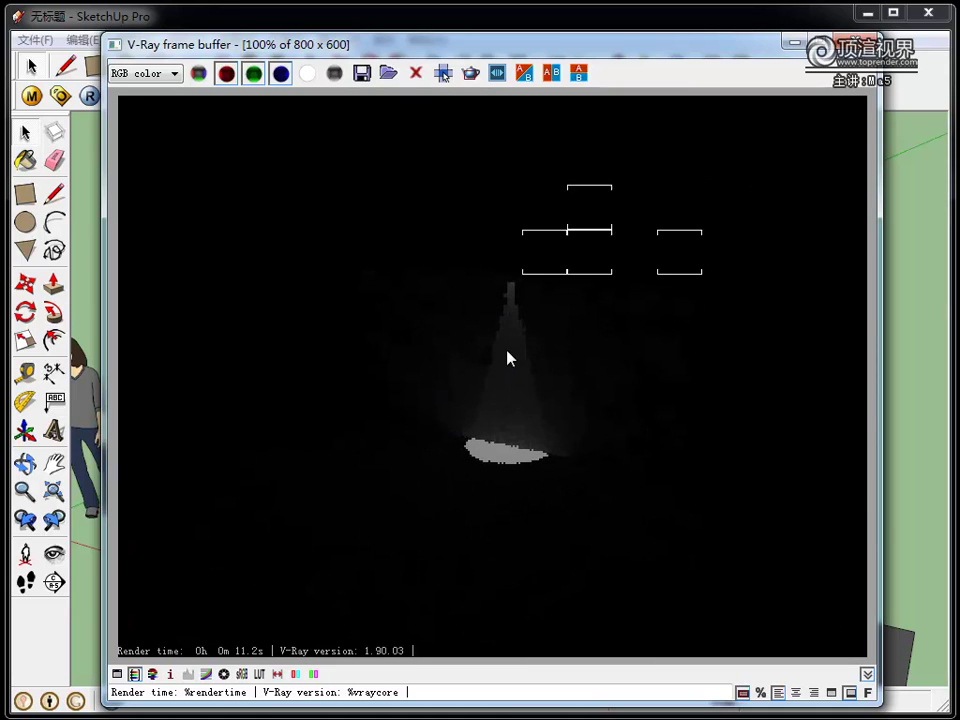
{"action": "scroll", "coordinate": [501, 343], "scroll_direction": "up", "scroll_amount": 1}
{"action": "scroll", "coordinate": [500, 400], "scroll_direction": "up", "scroll_amount": 1}
{"action": "scroll", "coordinate": [503, 480], "scroll_direction": "down", "scroll_amount": 1}
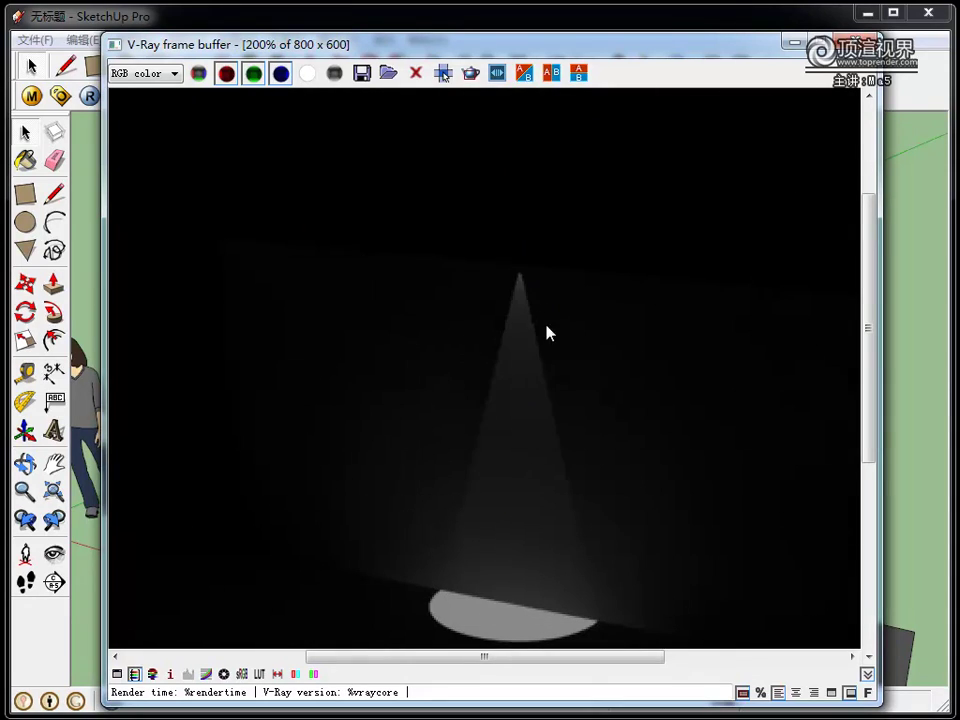
{"action": "scroll", "coordinate": [578, 372], "scroll_direction": "down", "scroll_amount": 1}
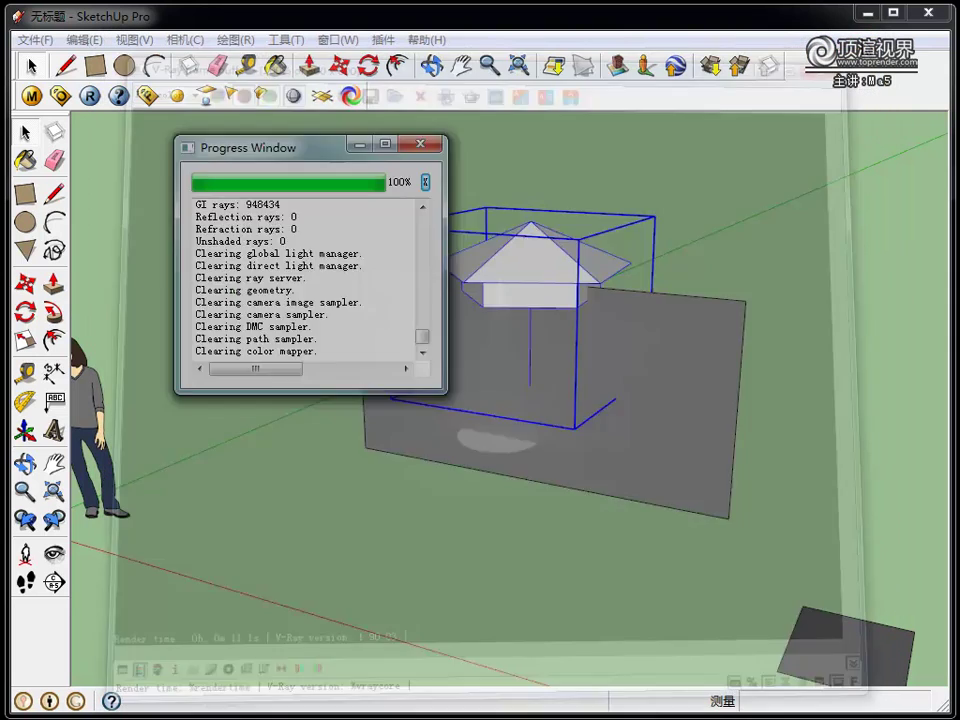
In the spotlight's V-Ray light editor, enter a penumbra angle of 0.25 and apply it.
{"action": "left_click", "coordinate": [636, 29]}
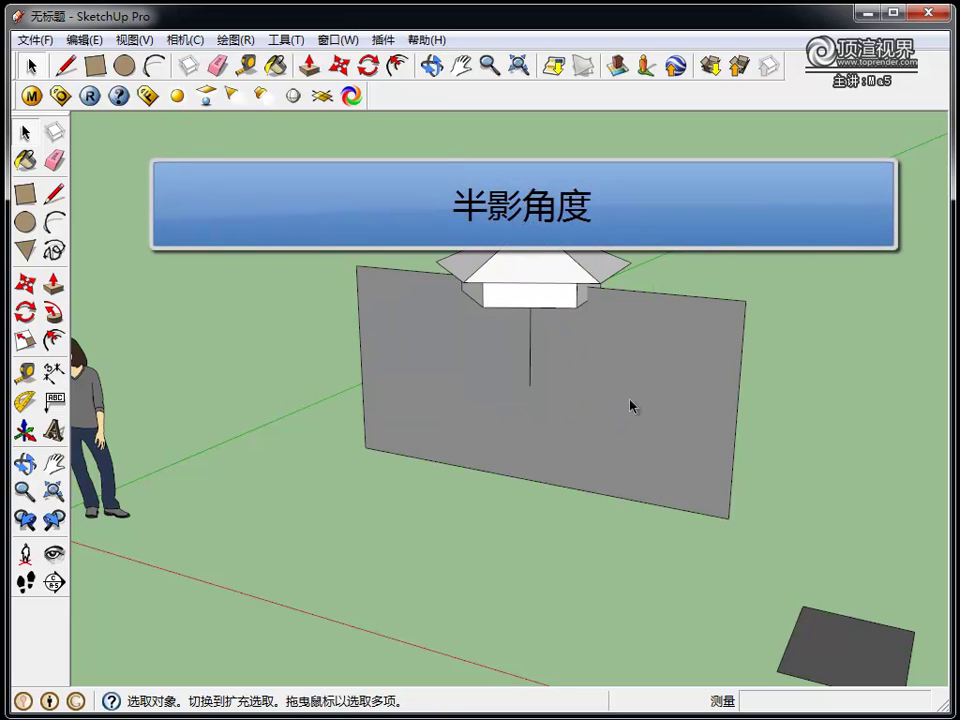
{"action": "right_click", "coordinate": [552, 255]}
{"action": "mouse_move", "coordinate": [637, 563]}
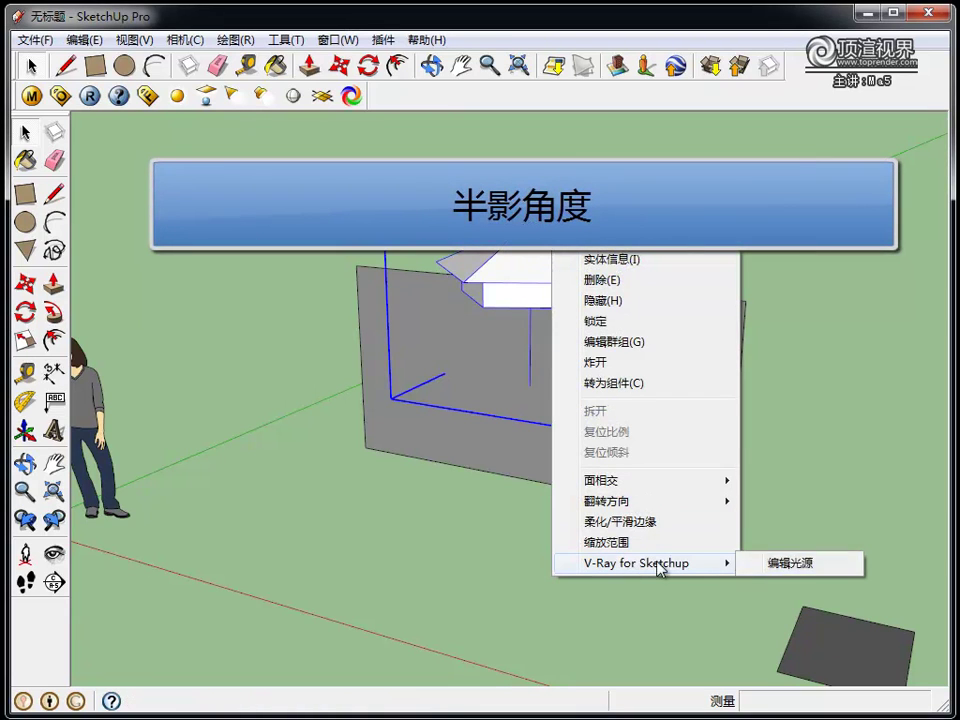
{"action": "left_click", "coordinate": [812, 566]}
{"action": "left_click_drag", "start_coordinate": [521, 257], "coordinate": [610, 152]}
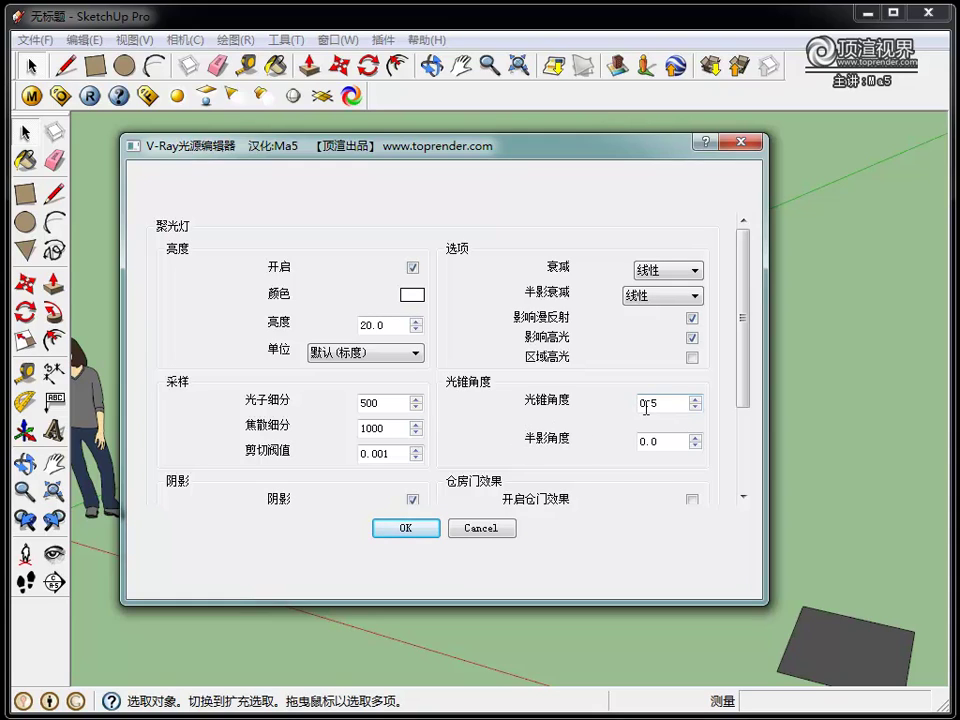
{"action": "double_click", "coordinate": [662, 403]}
{"action": "key", "text": "Tab"}
{"action": "type", "text": "."}
{"action": "type", "text": "25"}
{"action": "key", "text": "Tab"}
{"action": "left_click", "coordinate": [418, 529]}
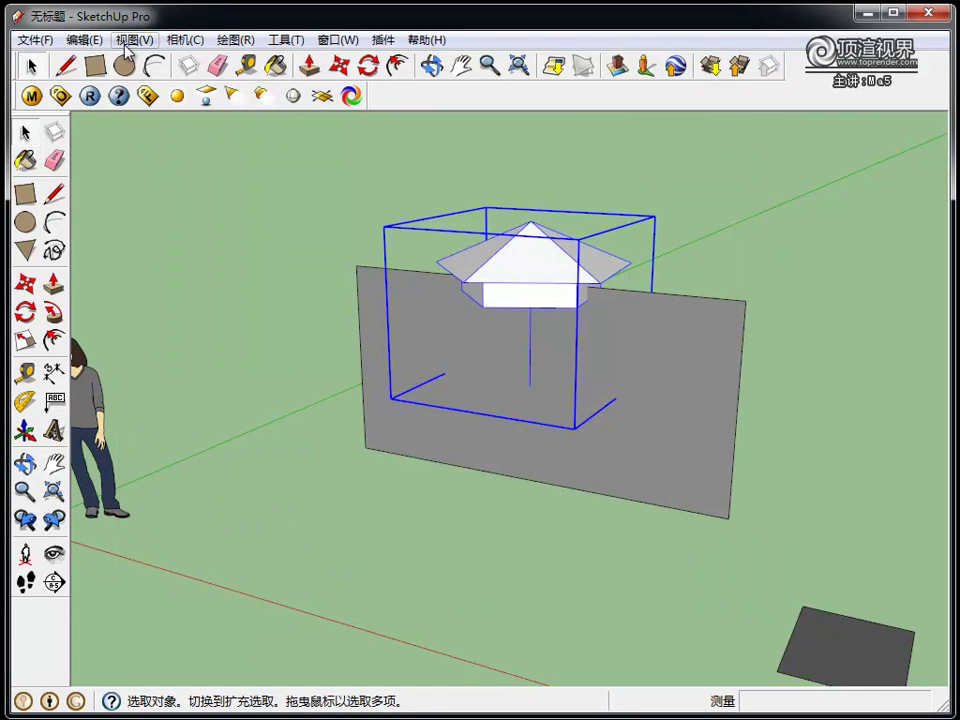
Render in V-Ray and read pixel brightness across the softly edged floor ellipse.
{"action": "left_click", "coordinate": [90, 95]}
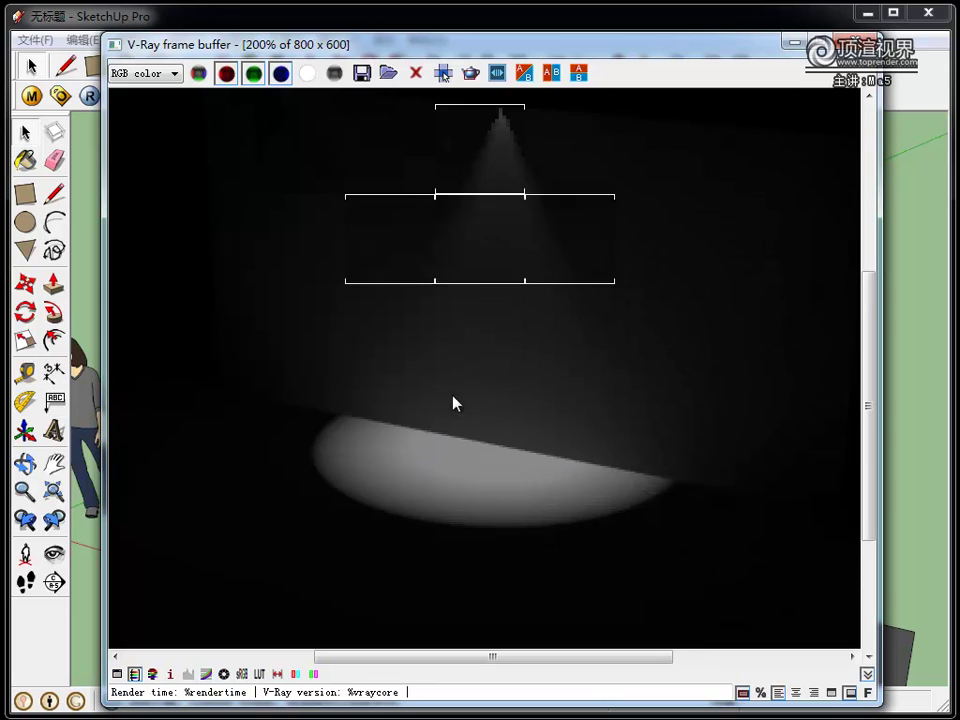
{"action": "mouse_move", "coordinate": [460, 470]}
{"action": "right_mouse_down"}
{"action": "mouse_move", "coordinate": [479, 475]}
{"action": "mouse_move", "coordinate": [469, 450]}
{"action": "right_mouse_up"}
{"action": "mouse_move", "coordinate": [545, 485]}
{"action": "right_mouse_down"}
{"action": "mouse_move", "coordinate": [630, 508]}
{"action": "mouse_move", "coordinate": [585, 482]}
{"action": "mouse_move", "coordinate": [645, 501]}
{"action": "mouse_move", "coordinate": [583, 489]}
{"action": "mouse_move", "coordinate": [631, 505]}
{"action": "right_mouse_up"}
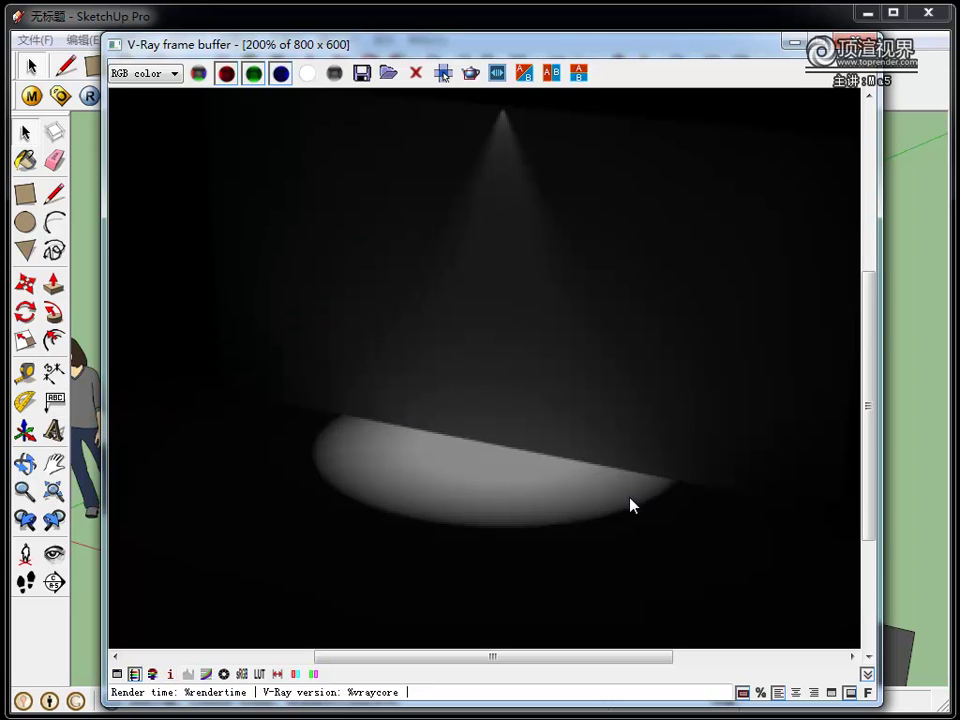
In the spotlight's light editor, choose inverse-square falloff and enter intensity 100000.
{"action": "left_click", "coordinate": [634, 30]}
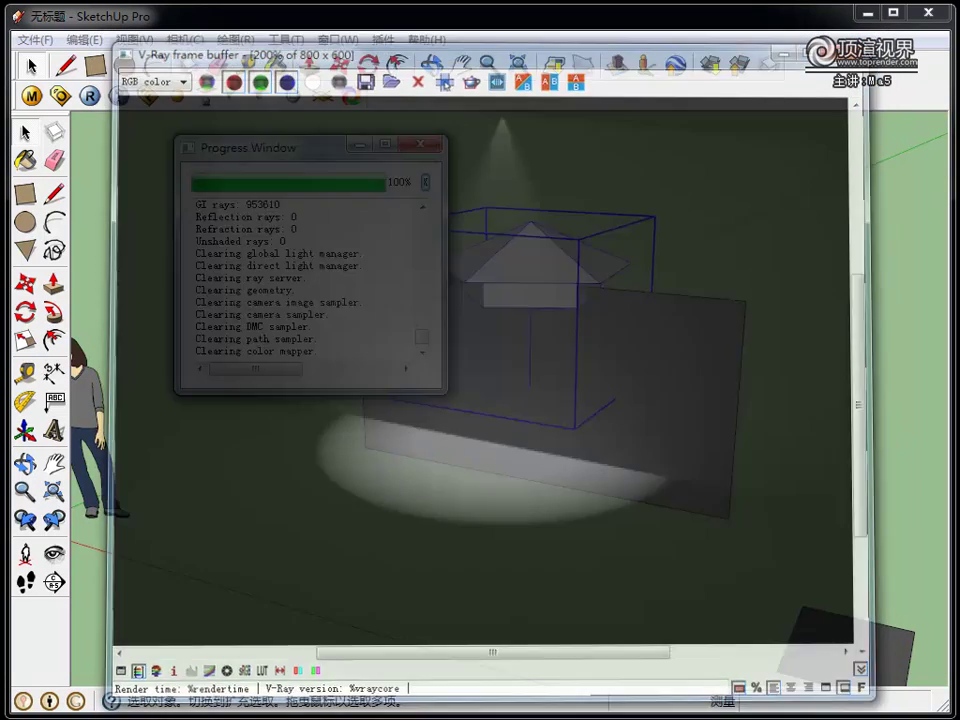
{"action": "right_click", "coordinate": [540, 272]}
{"action": "mouse_move", "coordinate": [622, 583]}
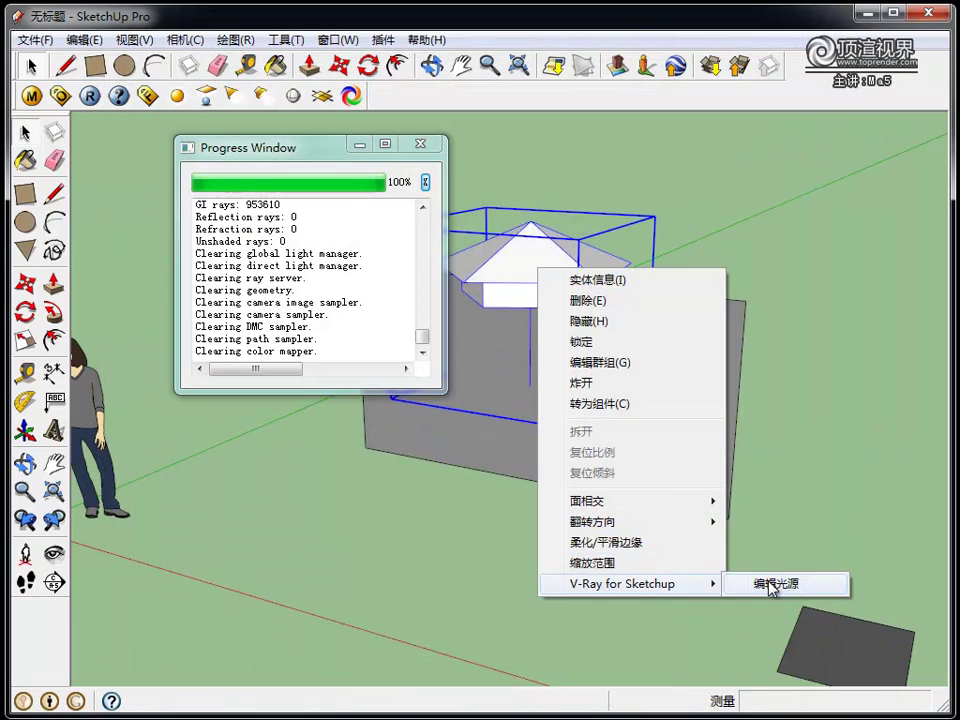
{"action": "left_click", "coordinate": [776, 583]}
{"action": "left_click_drag", "start_coordinate": [574, 255], "coordinate": [690, 220]}
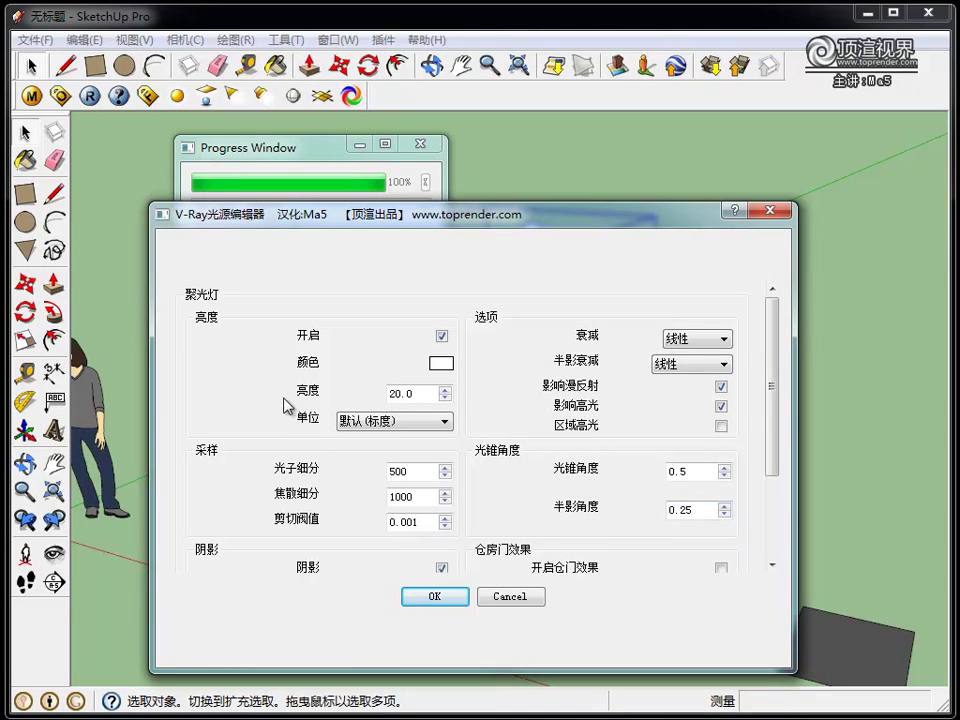
{"action": "left_click", "coordinate": [716, 339]}
{"action": "left_click", "coordinate": [694, 379]}
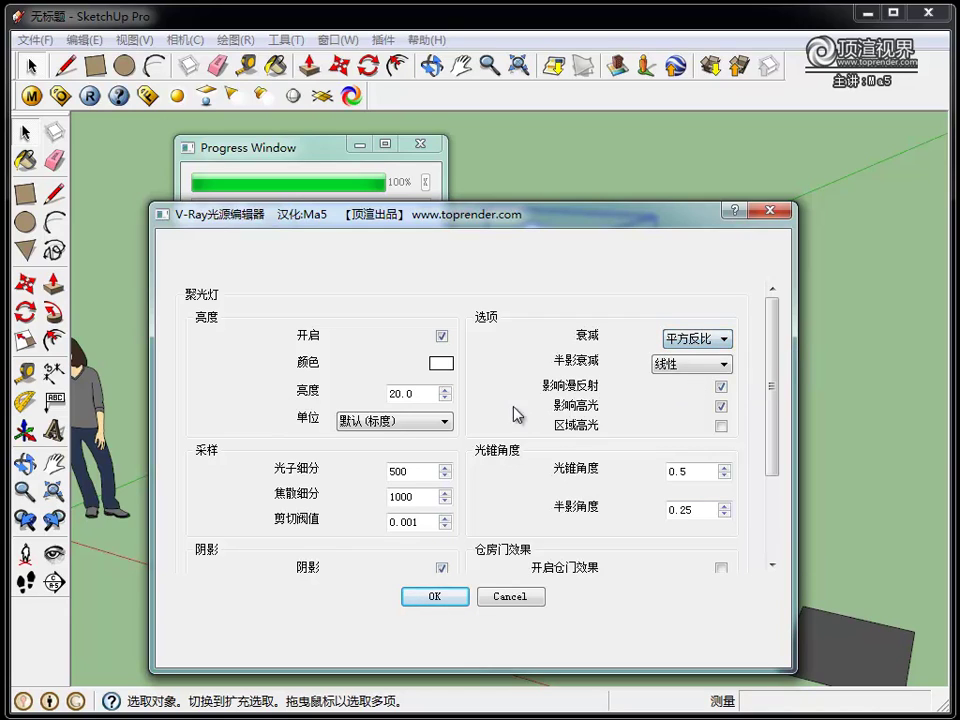
{"action": "left_click", "coordinate": [424, 396]}
{"action": "double_click", "coordinate": [424, 396]}
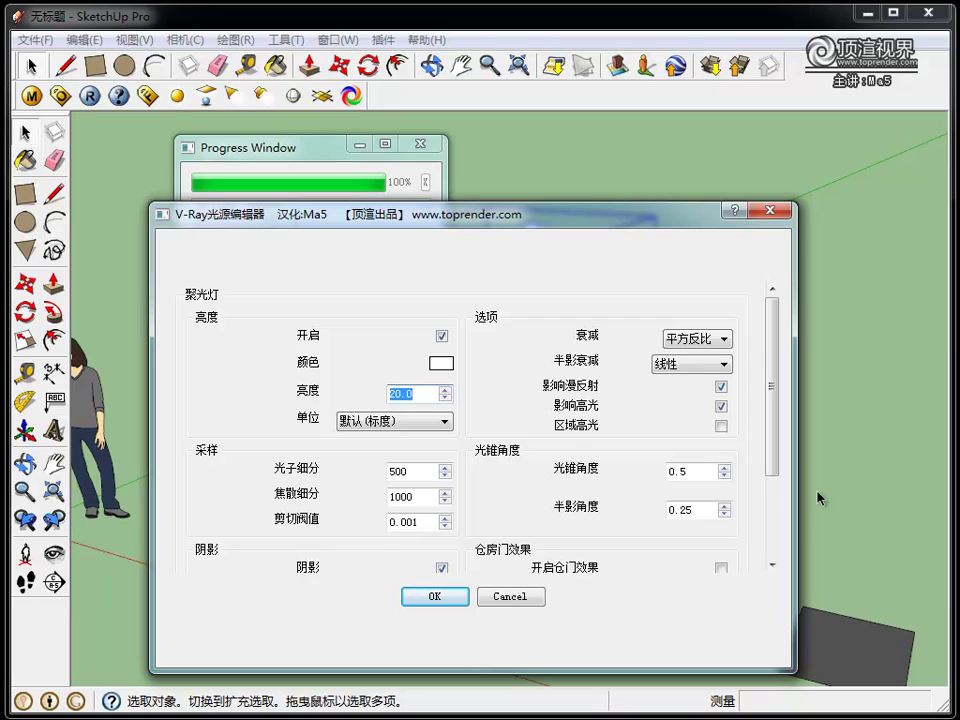
{"action": "type", "text": "100"}
{"action": "type", "text": "000"}
Apply the inverse-square falloff and 100000 intensity, render in V-Ray, and check pixel brightness.
{"action": "left_click", "coordinate": [433, 597]}
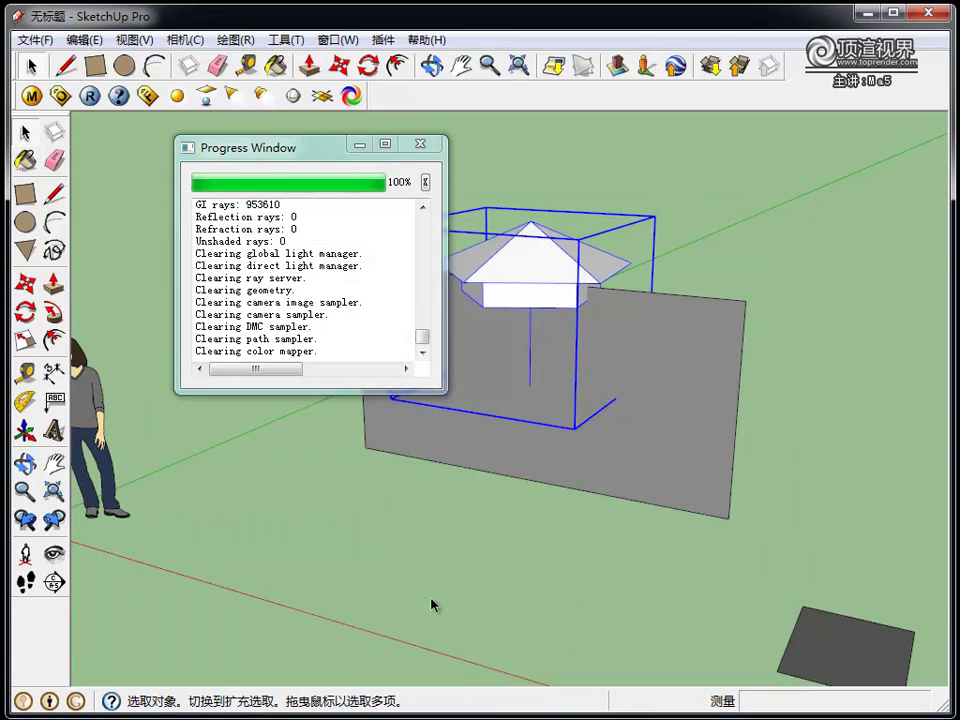
{"action": "left_click", "coordinate": [90, 95]}
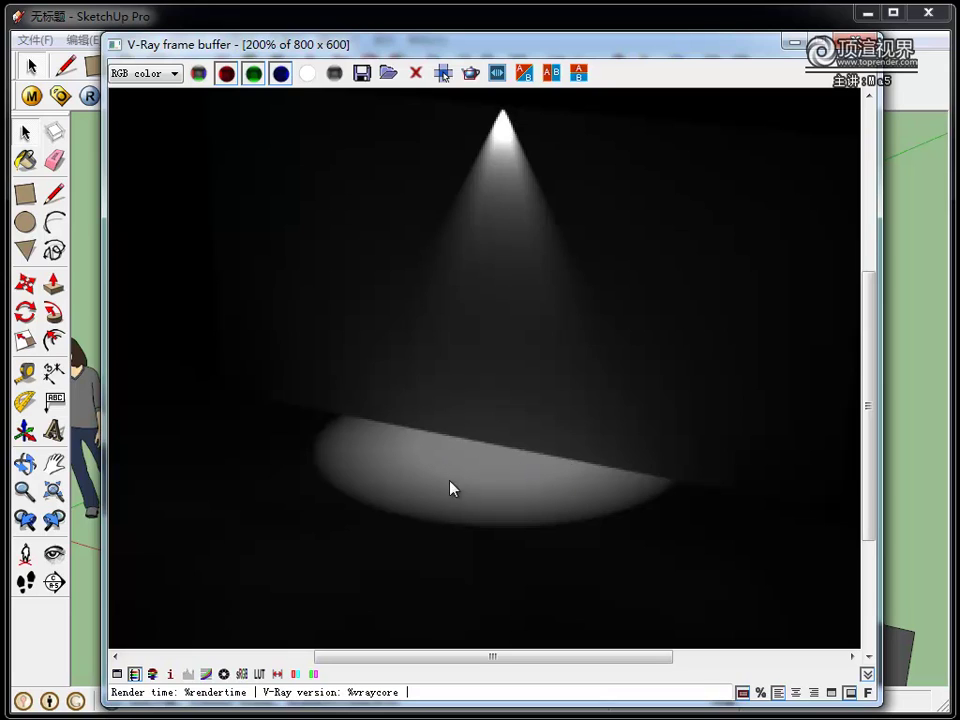
{"action": "right_click_drag", "start_coordinate": [478, 462], "coordinate": [493, 466]}
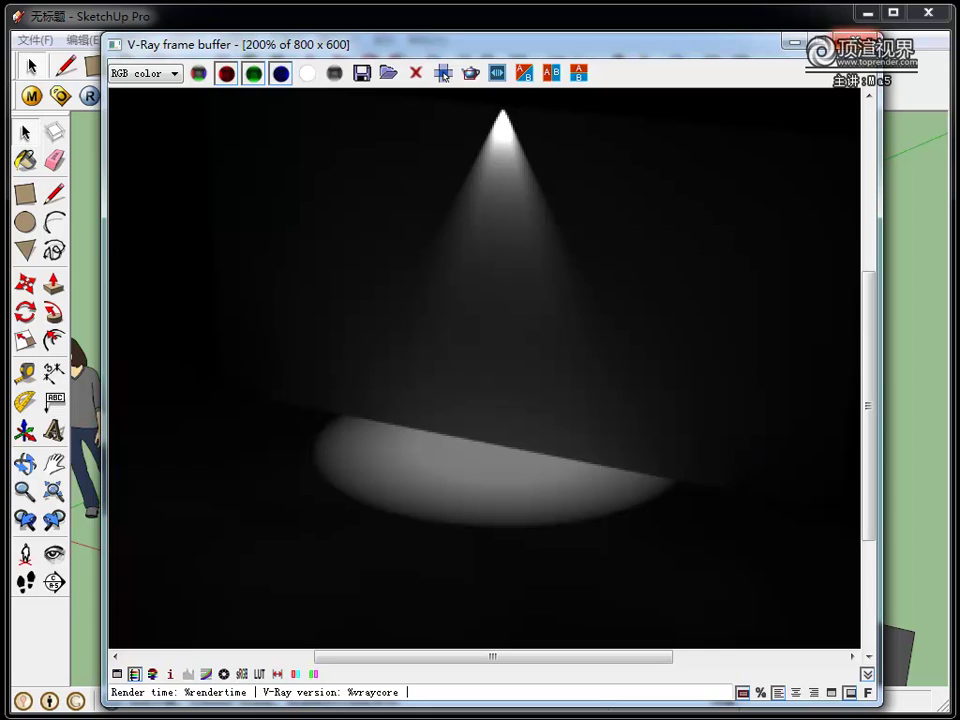
{"action": "left_click", "coordinate": [631, 28]}
{"action": "right_click", "coordinate": [557, 272]}
{"action": "mouse_move", "coordinate": [642, 583]}
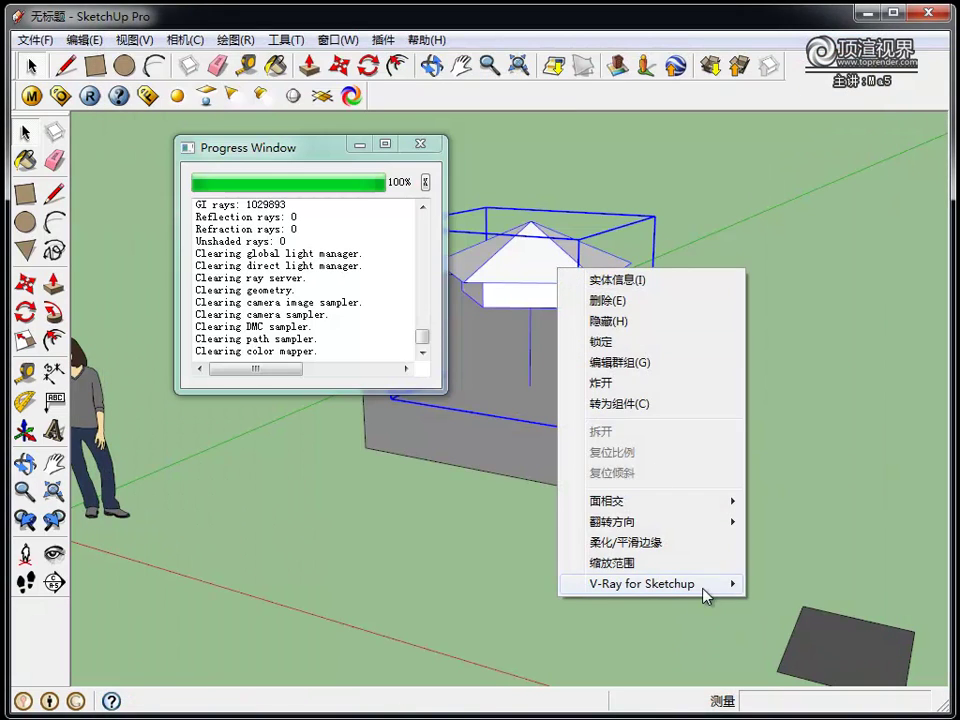
Switch the spotlight's penumbra falloff to smooth cubic (平滑三次方) and apply it.
{"action": "left_click", "coordinate": [804, 584]}
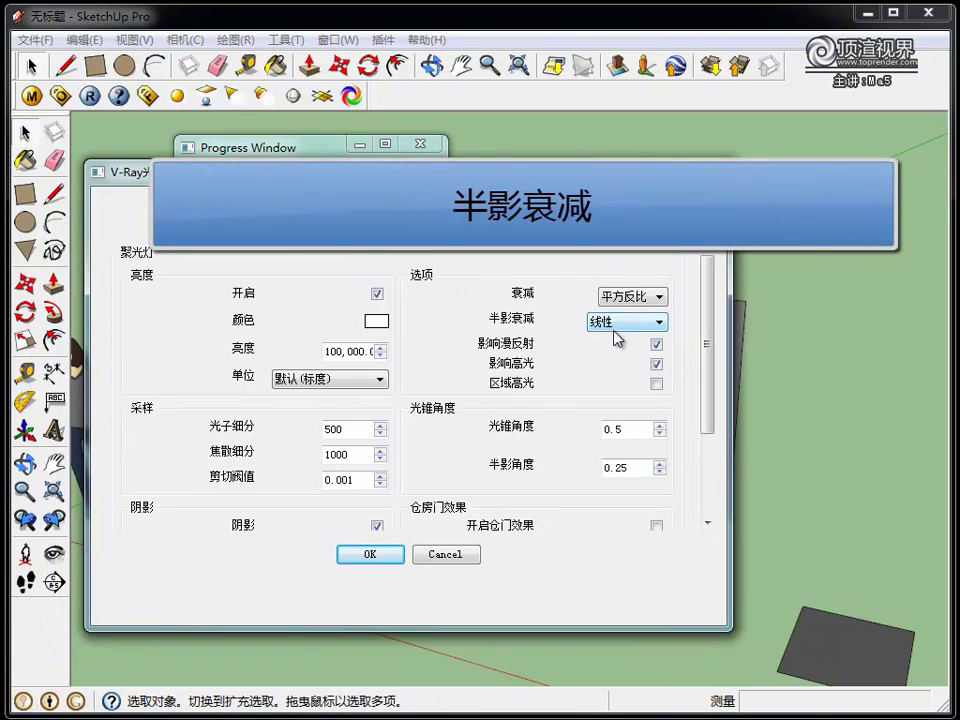
{"action": "left_click", "coordinate": [628, 331]}
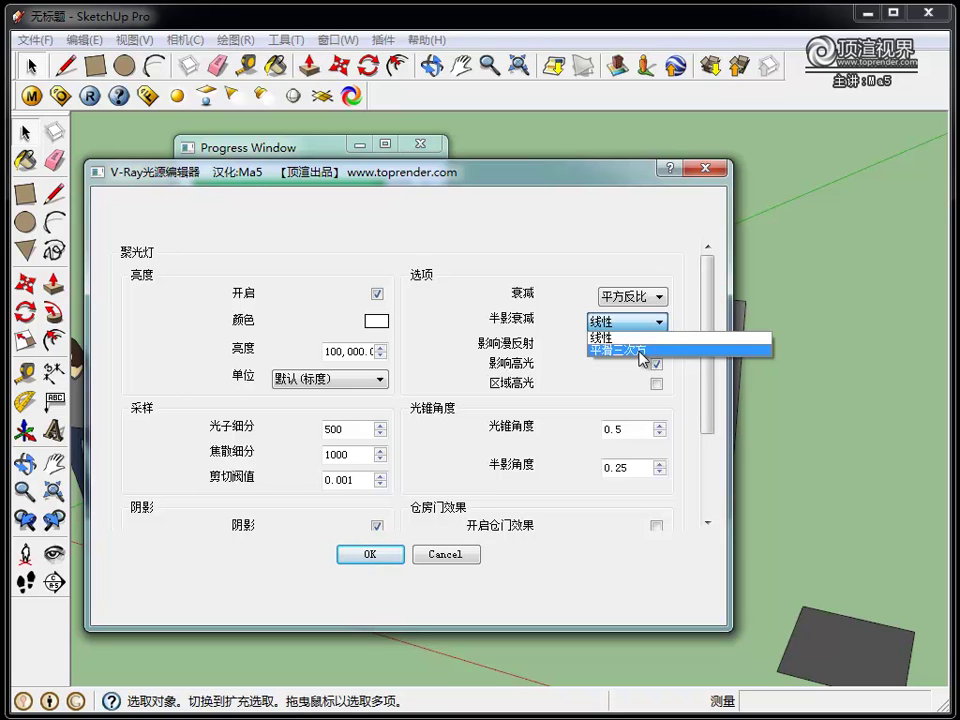
{"action": "left_click", "coordinate": [640, 351]}
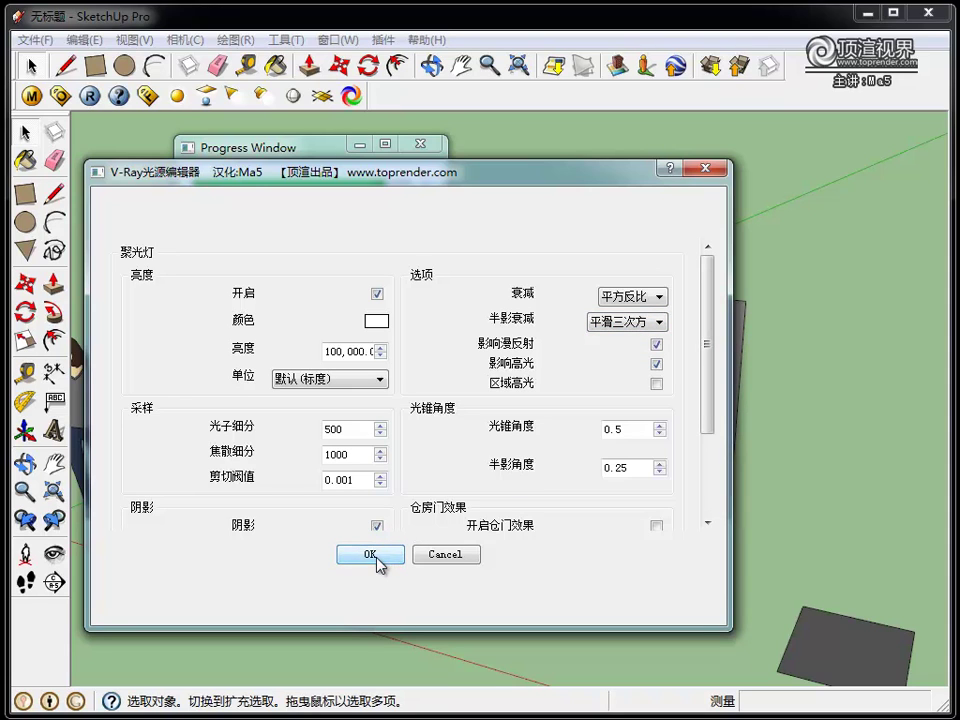
{"action": "left_click", "coordinate": [369, 555]}
{"action": "left_click", "coordinate": [96, 99]}
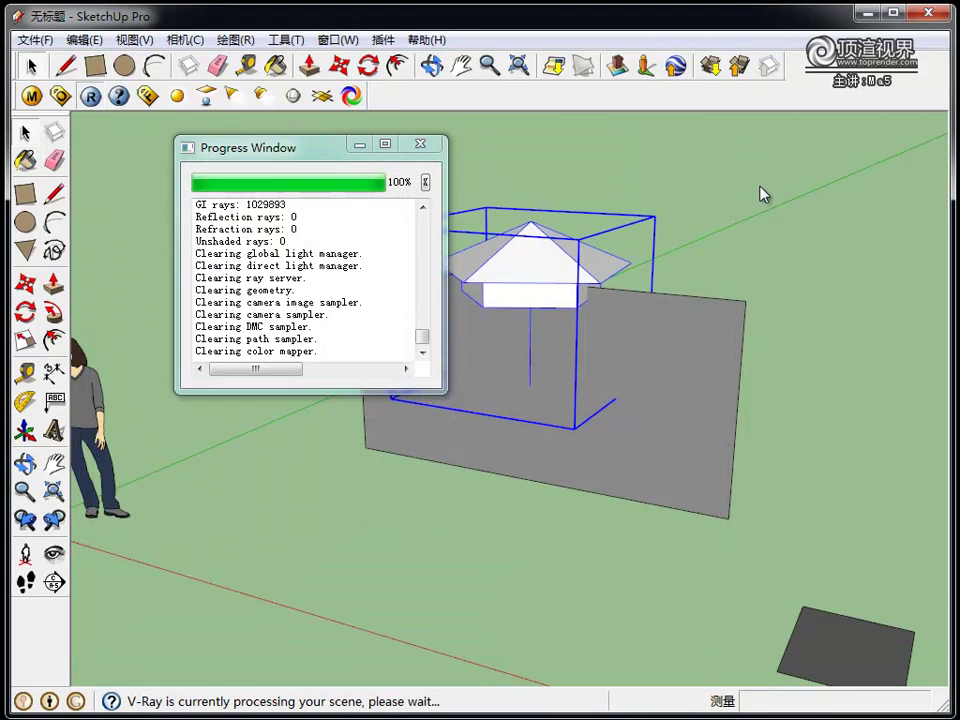